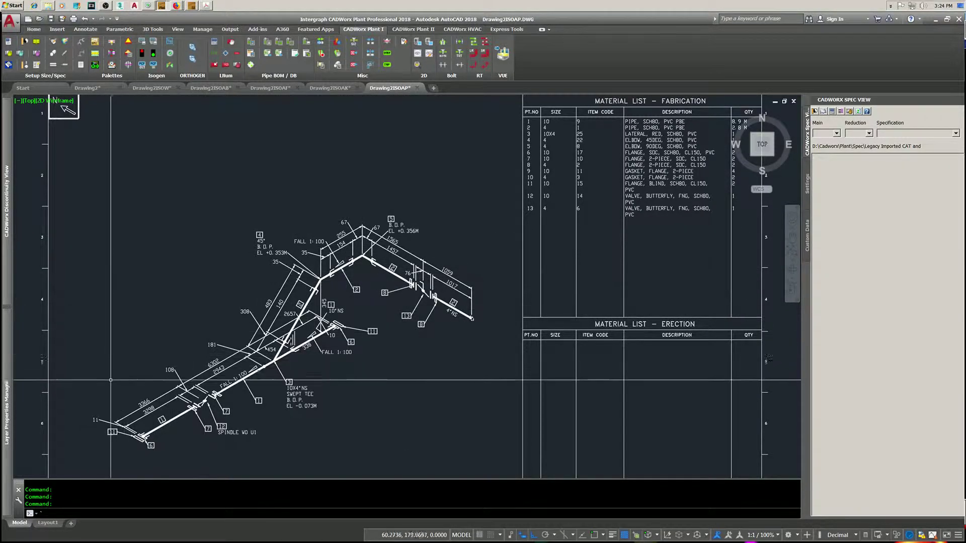
# - Compare the ISOAK and ISOAP isometrics and frame the lower pipe run with its swept tee
pyautogui.click(330, 88)
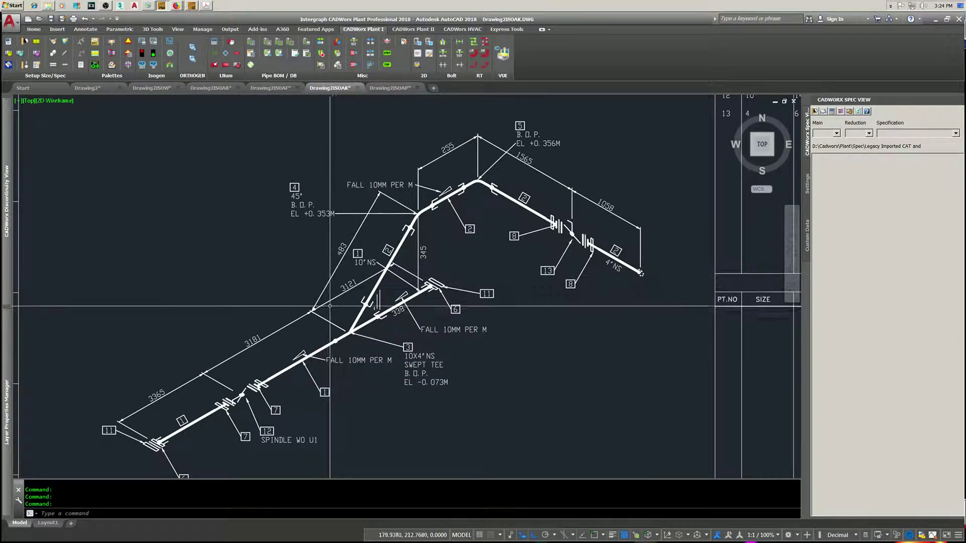
pyautogui.click(403, 89)
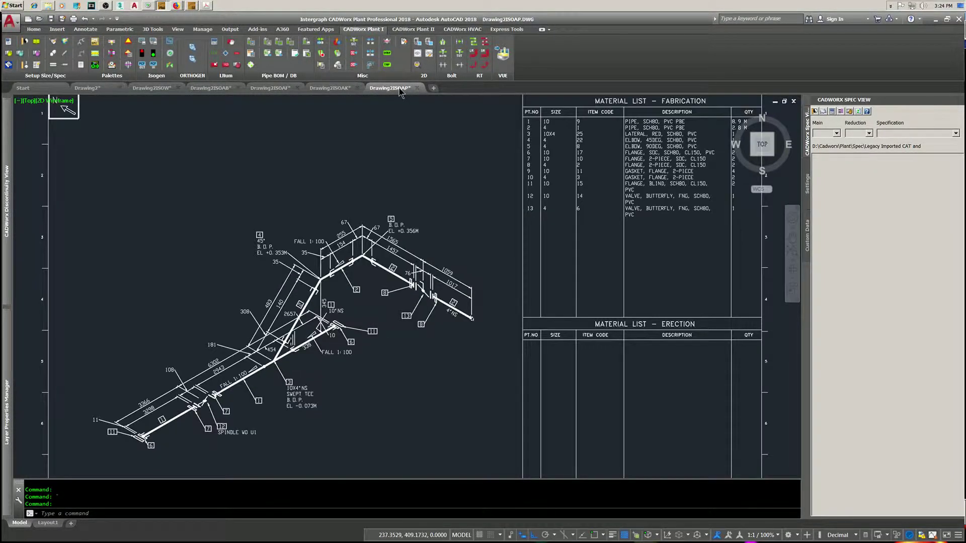
pyautogui.scroll(4, 448, 301)
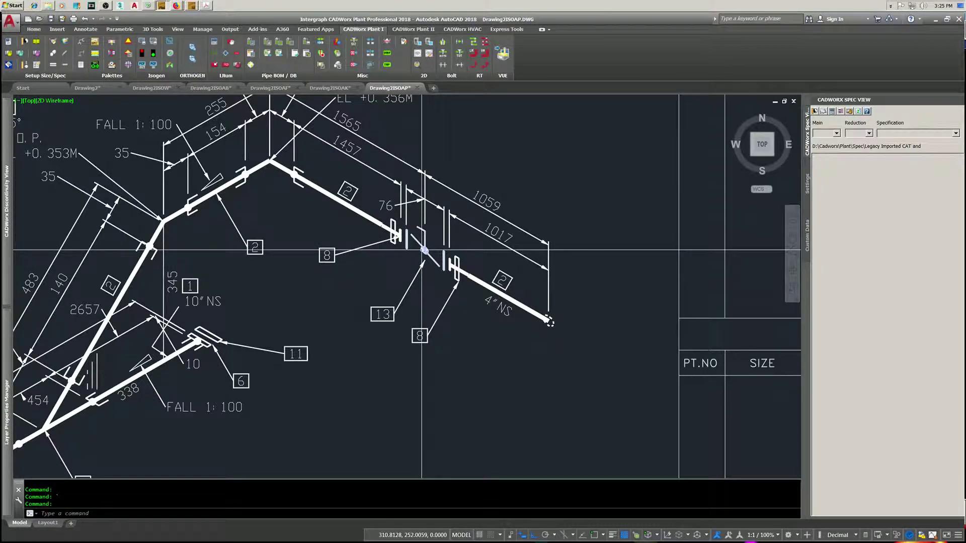
pyautogui.moveTo(424, 251)
pyautogui.mouseDown(button='middle')
pyautogui.moveTo(598, 145)
pyautogui.moveTo(874, 33)
pyautogui.mouseUp(button='middle')
pyautogui.scroll(2, 313, 328)
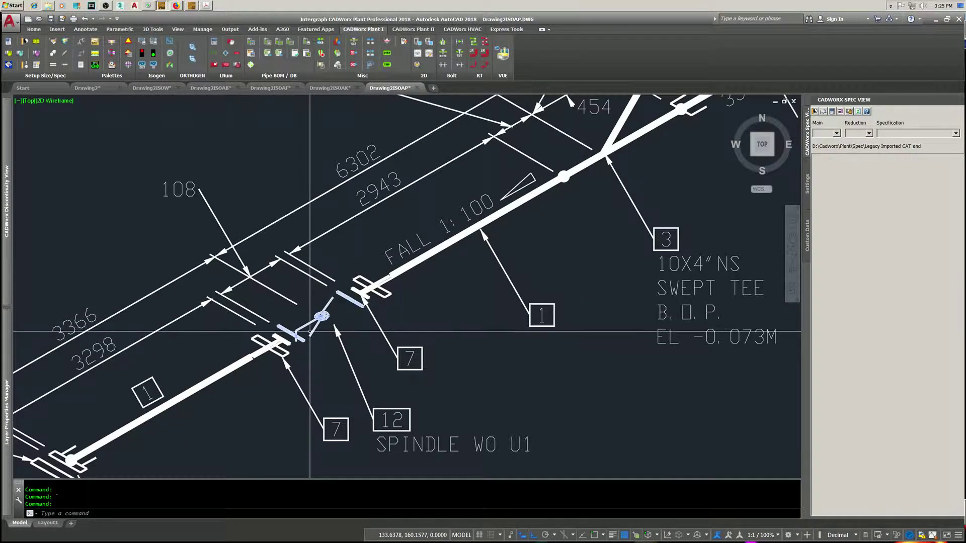
pyautogui.scroll(-3, 310, 331)
pyautogui.moveTo(310, 322); pyautogui.dragTo(301, 344, button='middle')
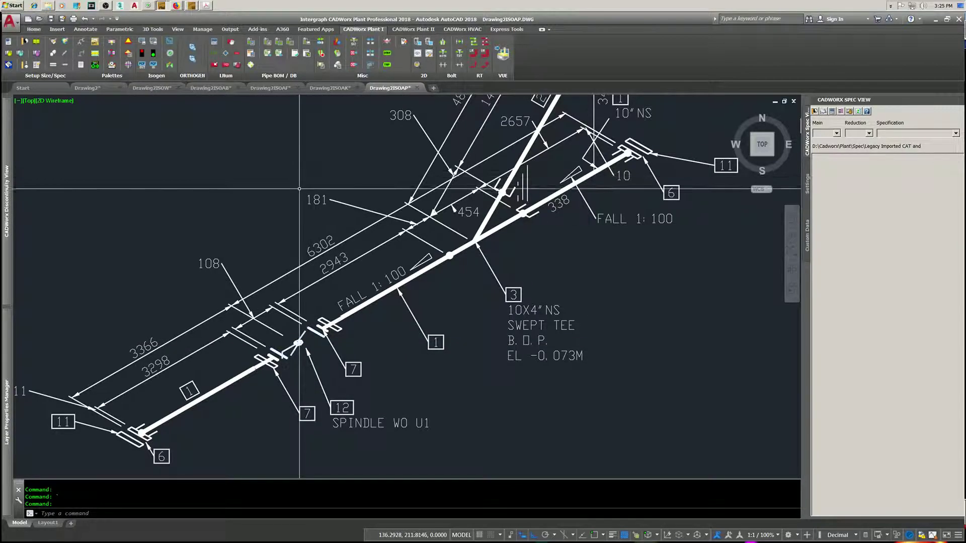
# - Zoom in on the ISOAF spindle valve (item 5) between flanges 3 and 4
pyautogui.click(278, 88)
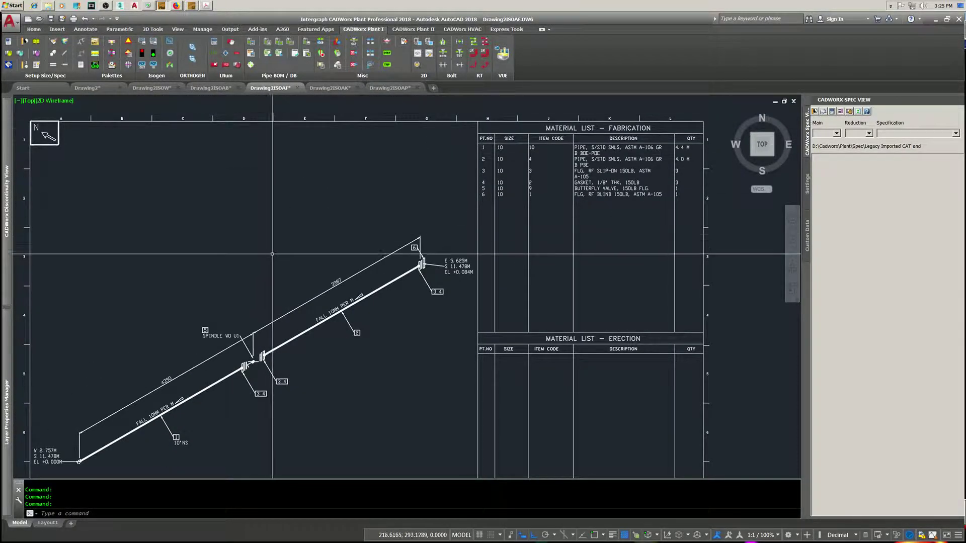
pyautogui.scroll(3, 243, 376)
pyautogui.scroll(2, 284, 349)
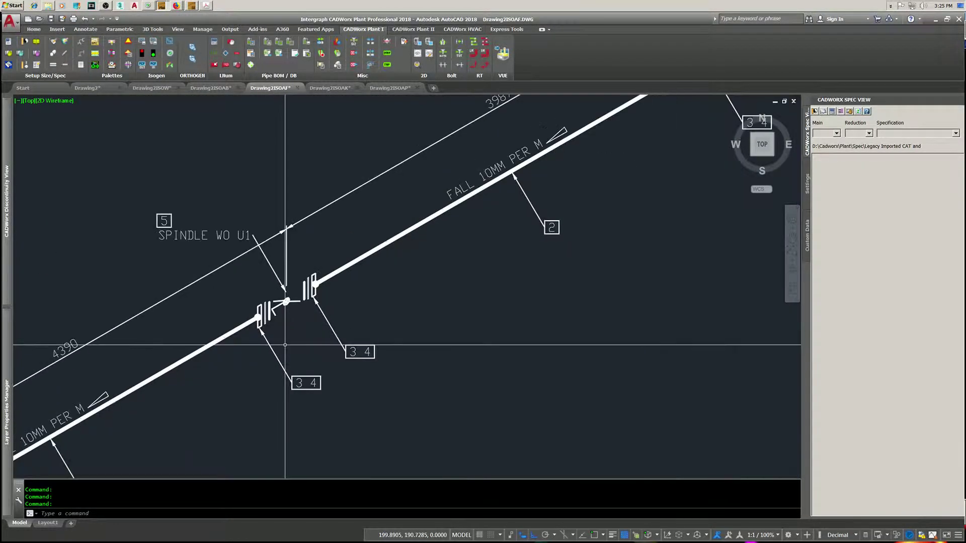
pyautogui.scroll(2, 279, 312)
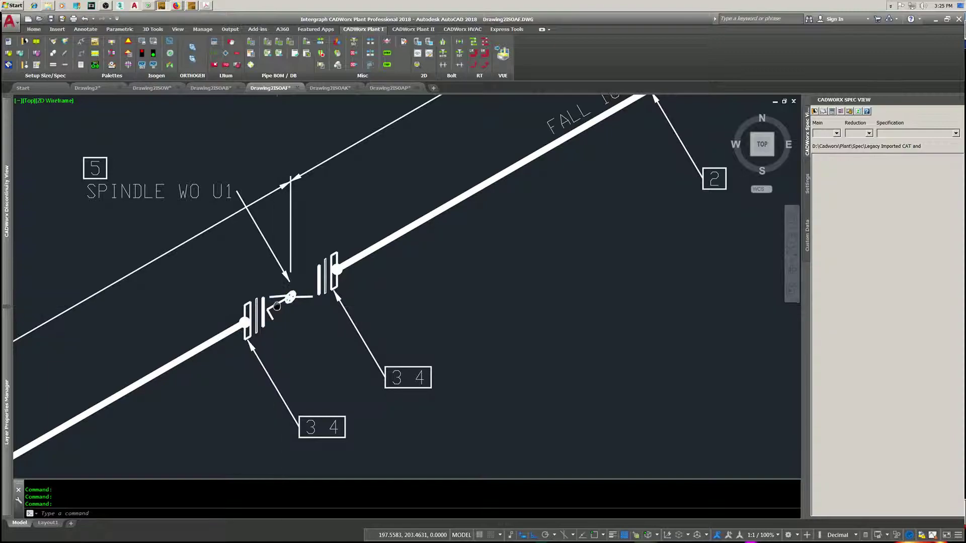
pyautogui.moveTo(277, 305); pyautogui.dragTo(270, 321, button='middle')
pyautogui.scroll(-2, 270, 320)
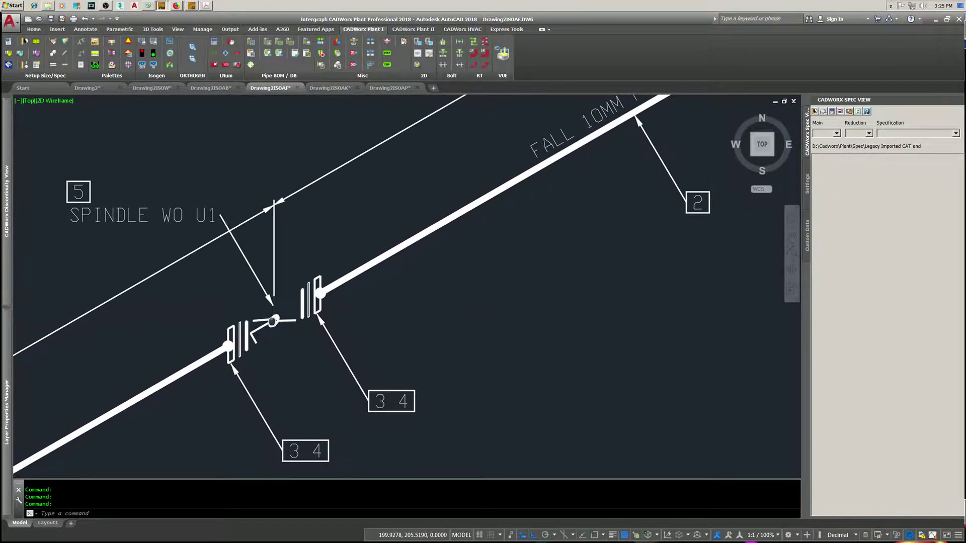
pyautogui.click(405, 89)
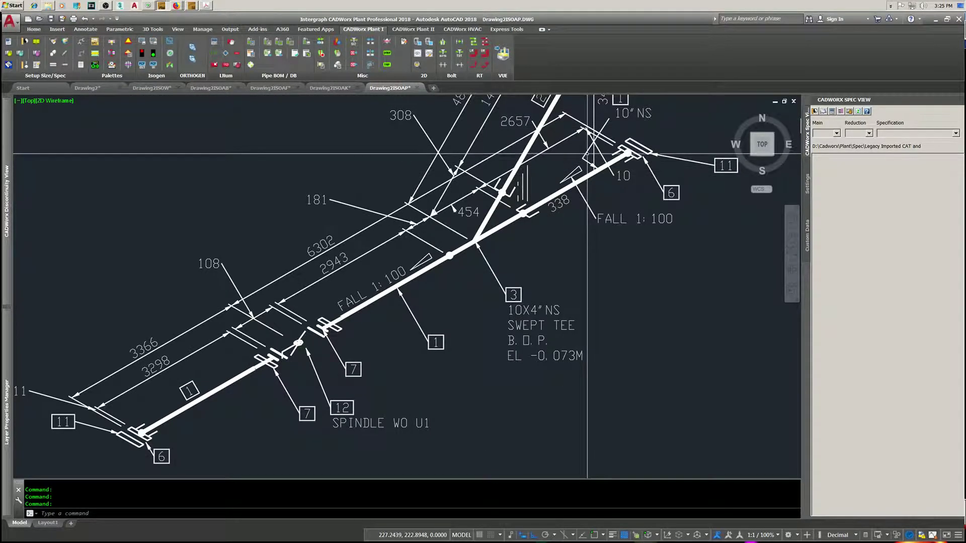
pyautogui.scroll(3, 594, 171)
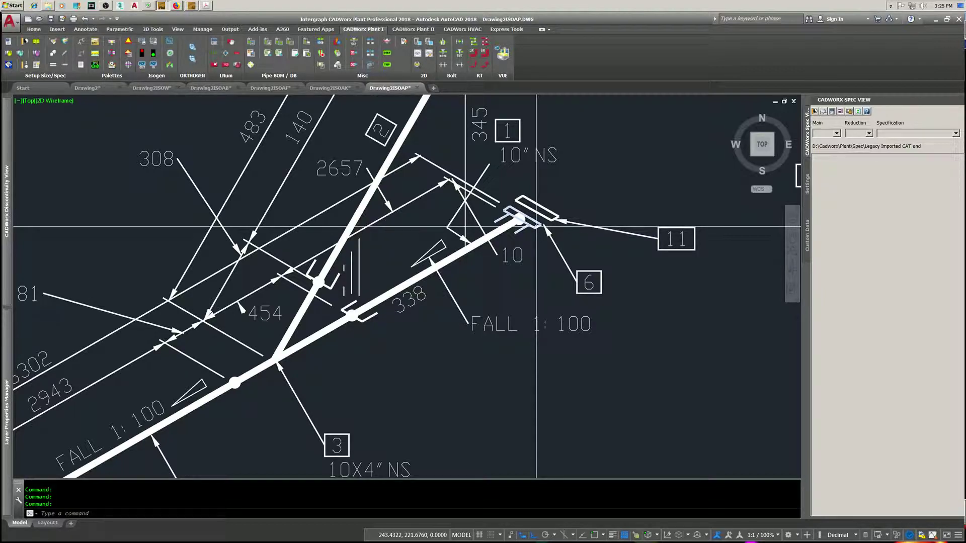
pyautogui.scroll(-4, 700, 90)
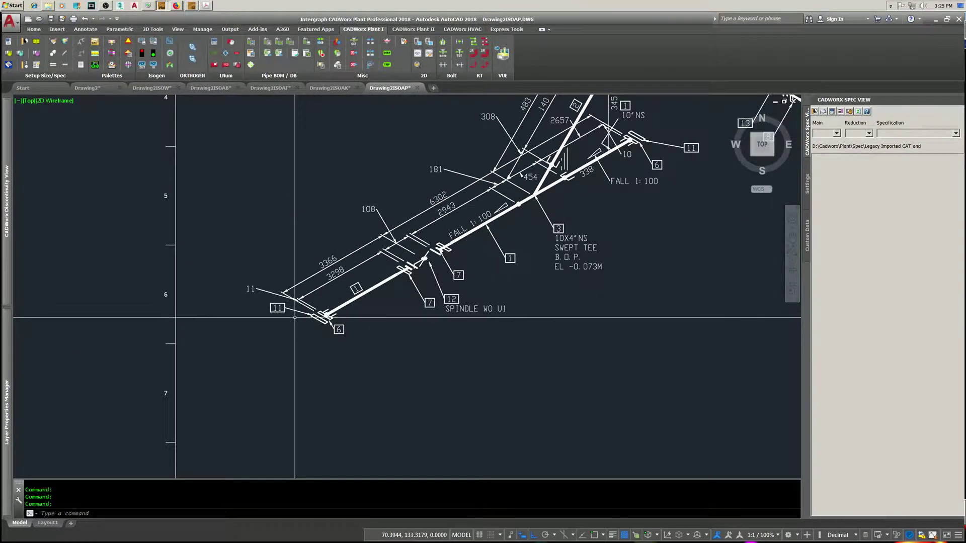
pyautogui.scroll(4, 295, 317)
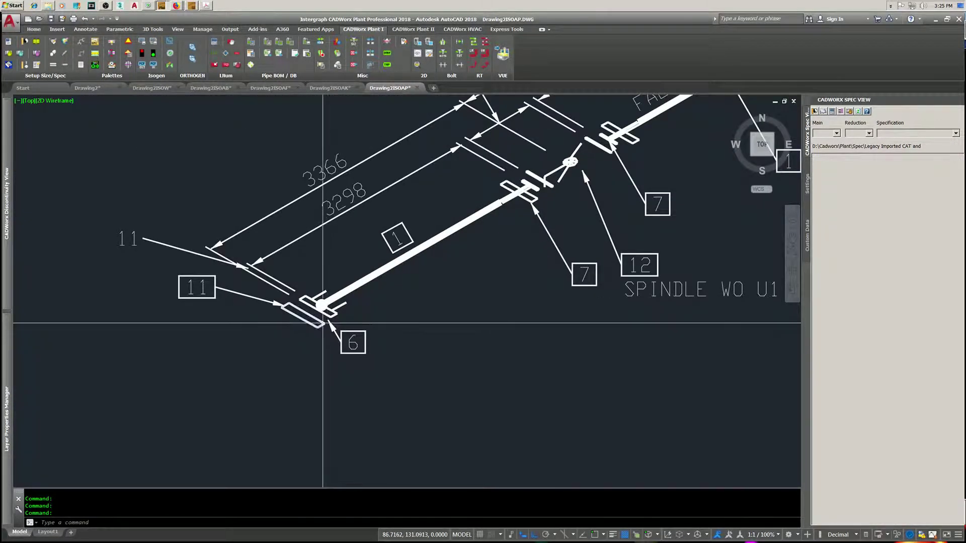
pyautogui.scroll(-3, 322, 322)
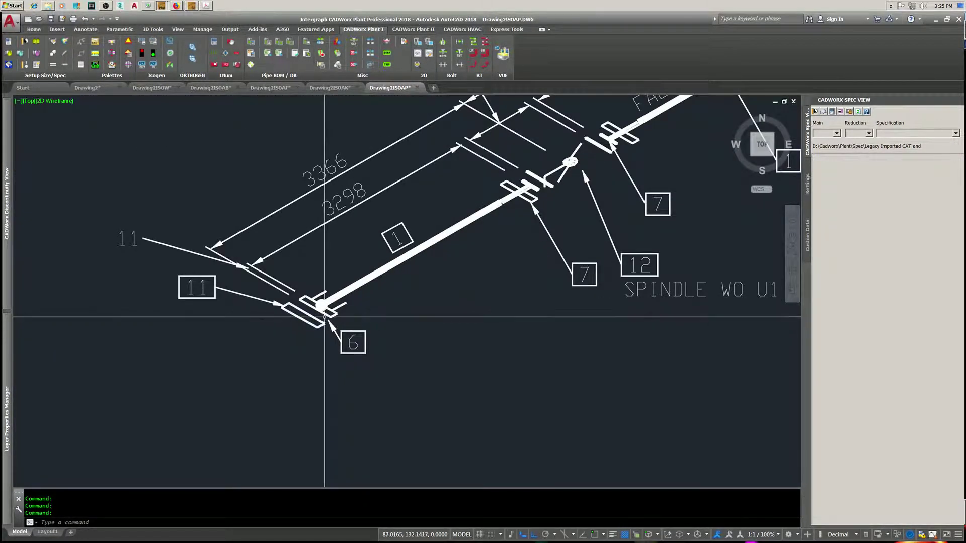
pyautogui.click(342, 90)
pyautogui.scroll(4, 318, 326)
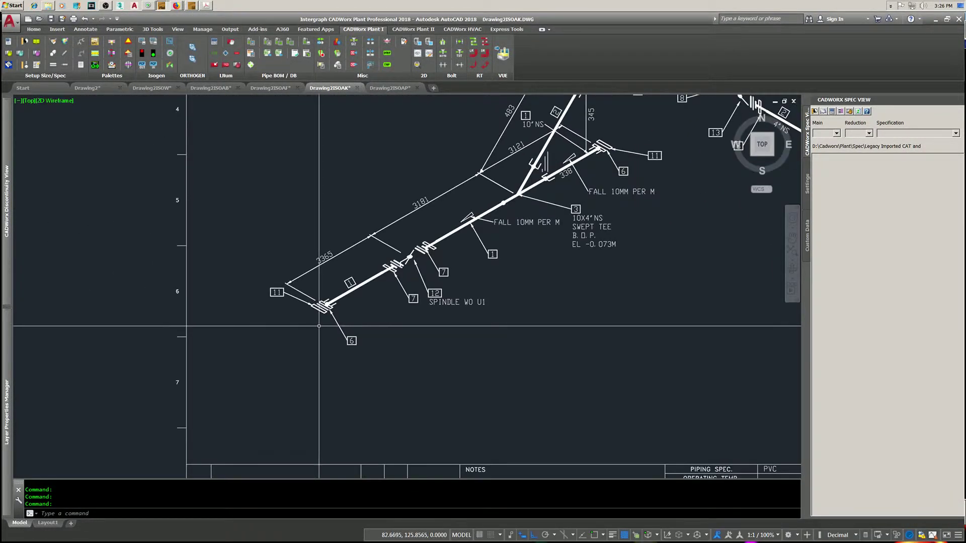
pyautogui.scroll(5, 318, 326)
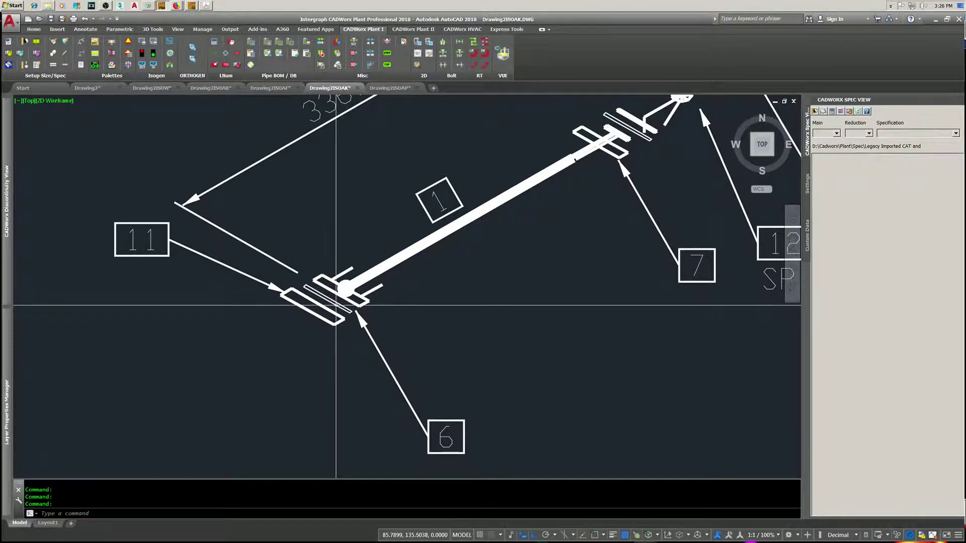
pyautogui.scroll(-6, 336, 305)
pyautogui.scroll(4, 543, 242)
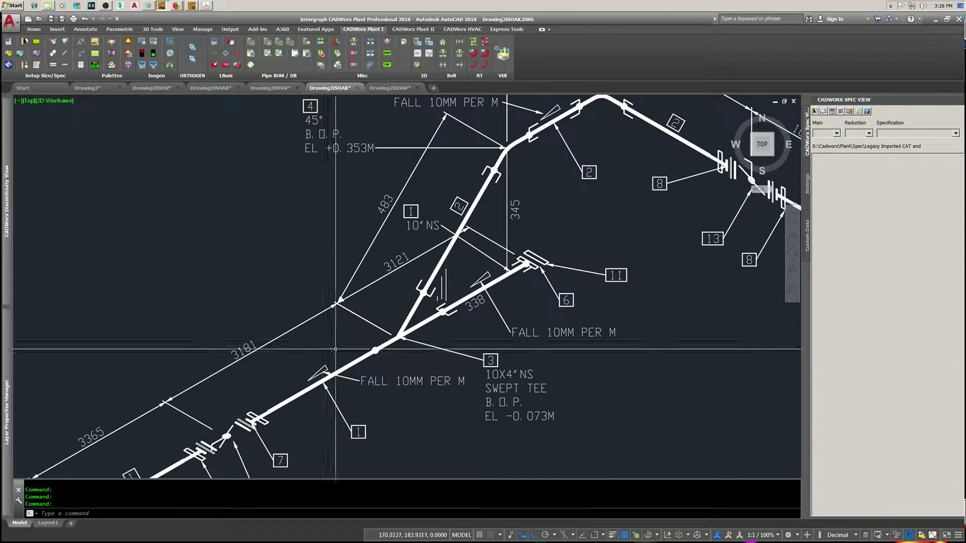
pyautogui.scroll(2, 543, 242)
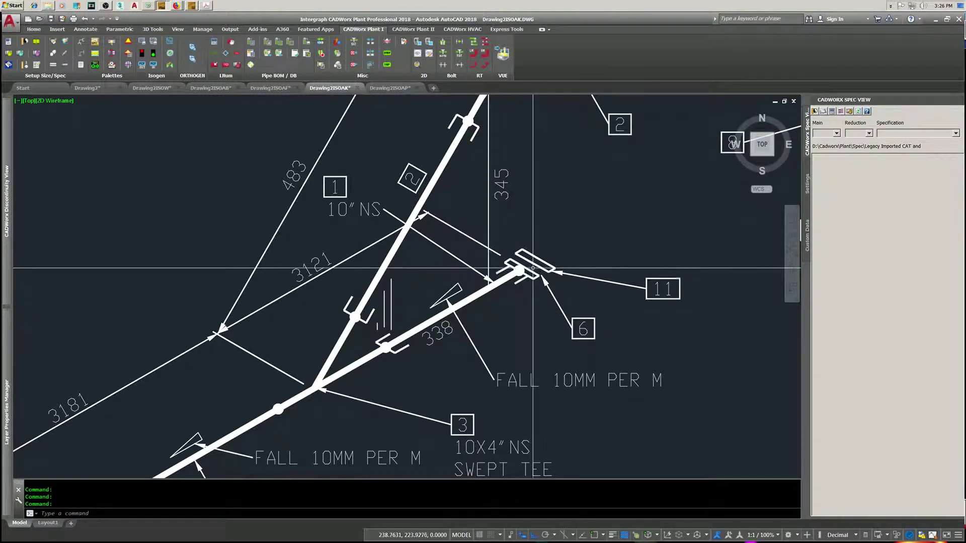
pyautogui.moveTo(500, 276); pyautogui.dragTo(694, 149, button='middle')
pyautogui.scroll(-4, 694, 148)
pyautogui.scroll(6, 402, 286)
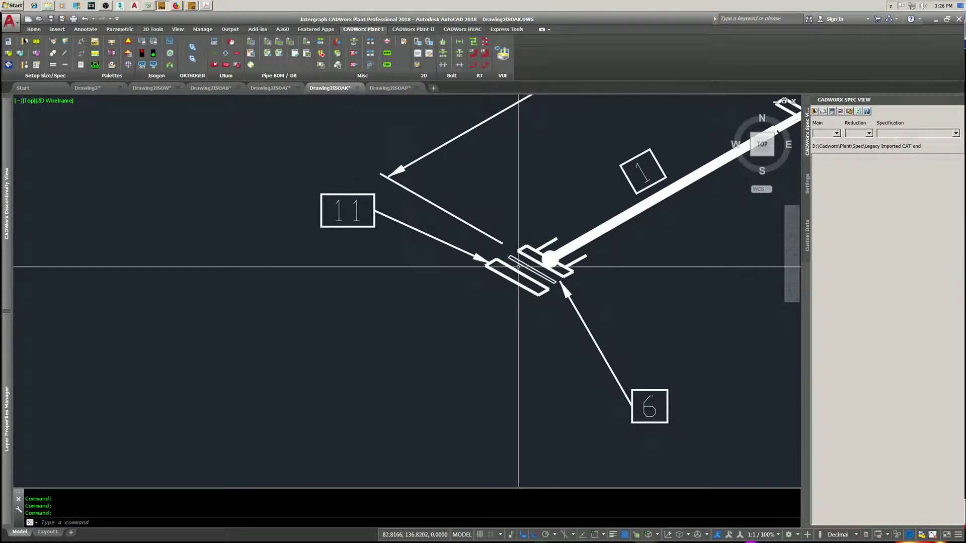
pyautogui.moveTo(519, 266); pyautogui.dragTo(448, 307, button='middle')
pyautogui.scroll(-2, 392, 331)
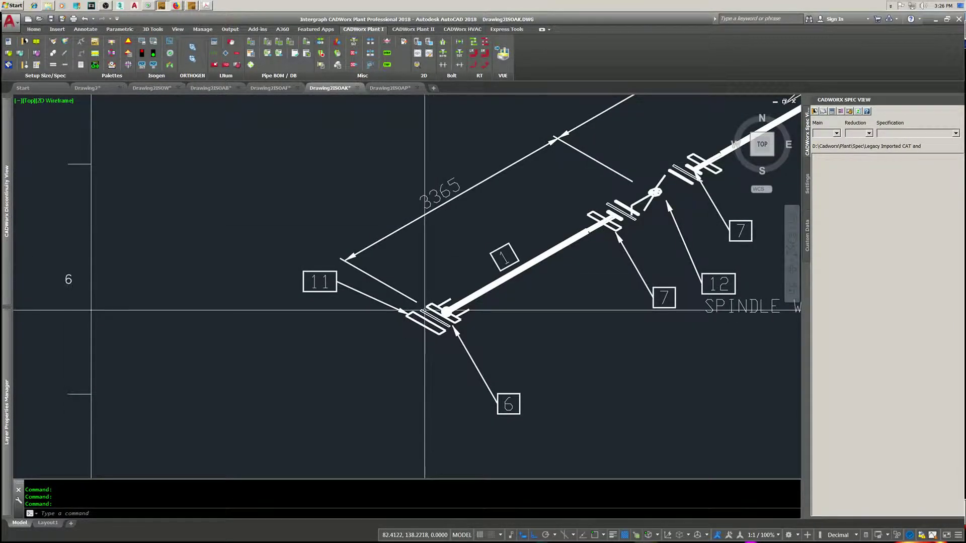
pyautogui.click(390, 88)
pyautogui.moveTo(407, 107); pyautogui.dragTo(337, 185, button='middle')
pyautogui.scroll(-4, 344, 279)
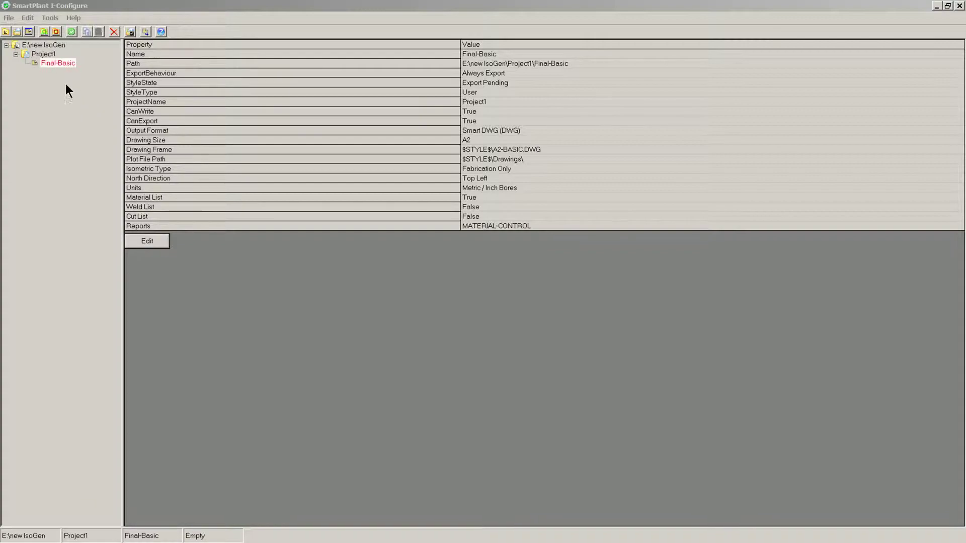
# - Edit the Final-Basic style and go to Drawing Area › Piping Components
pyautogui.click(148, 242)
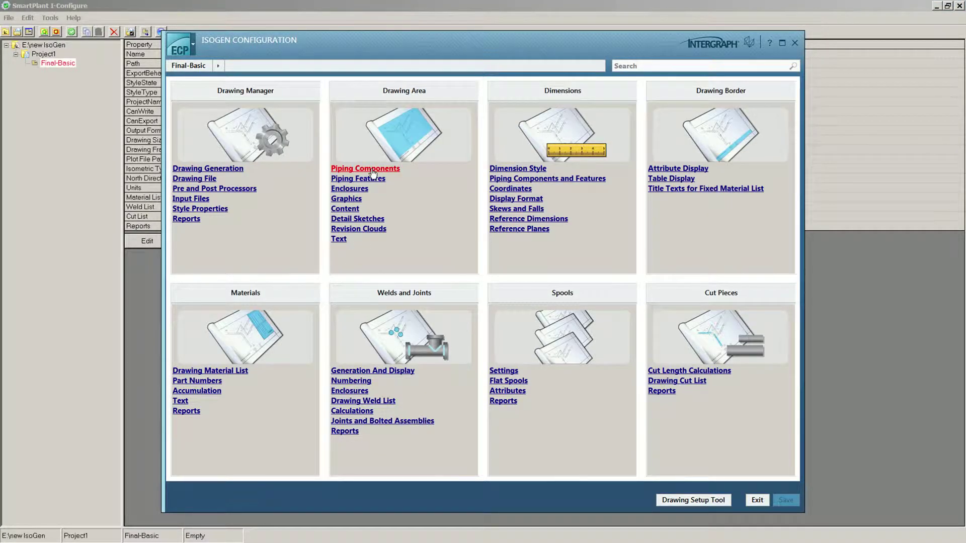
pyautogui.click(372, 169)
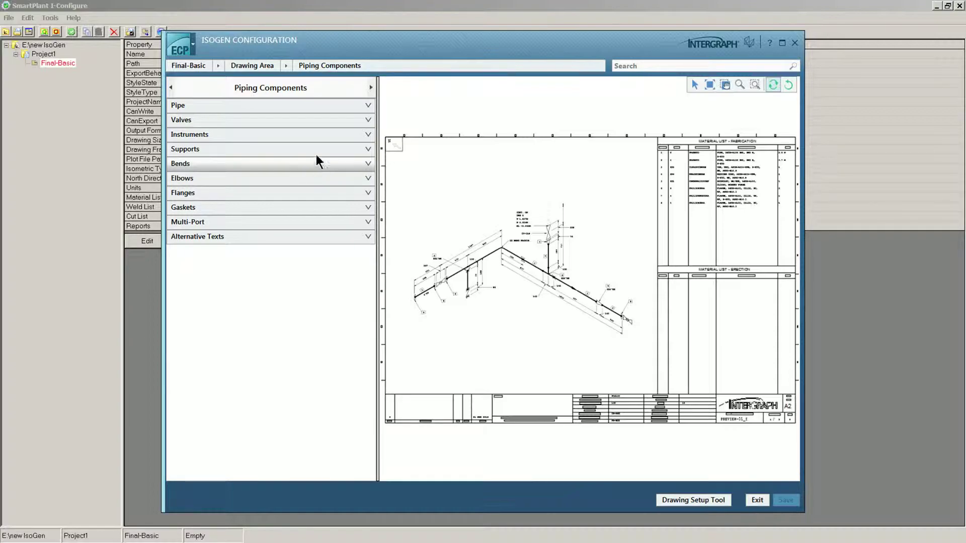
# - Switch the Final-Basic elbow representation from Square to Round
pyautogui.click(368, 121)
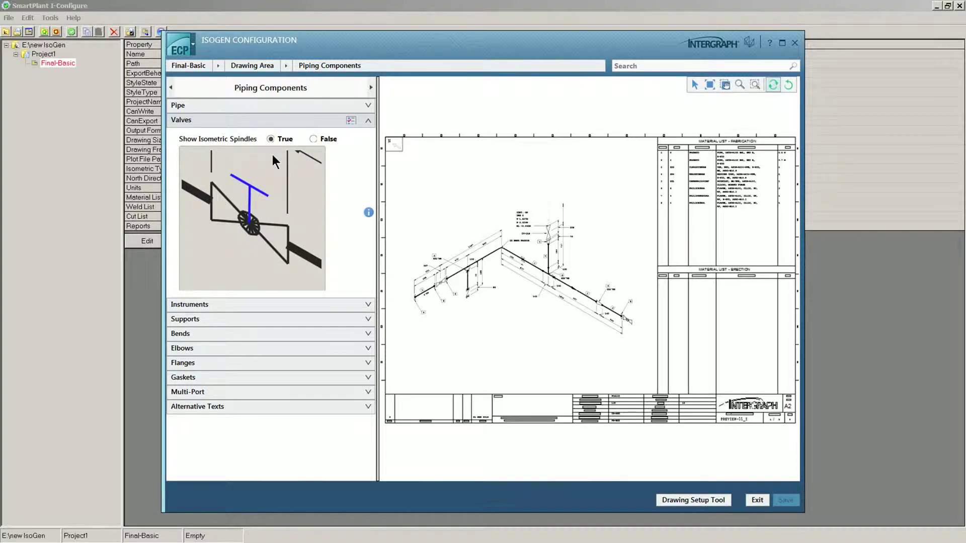
pyautogui.click(368, 120)
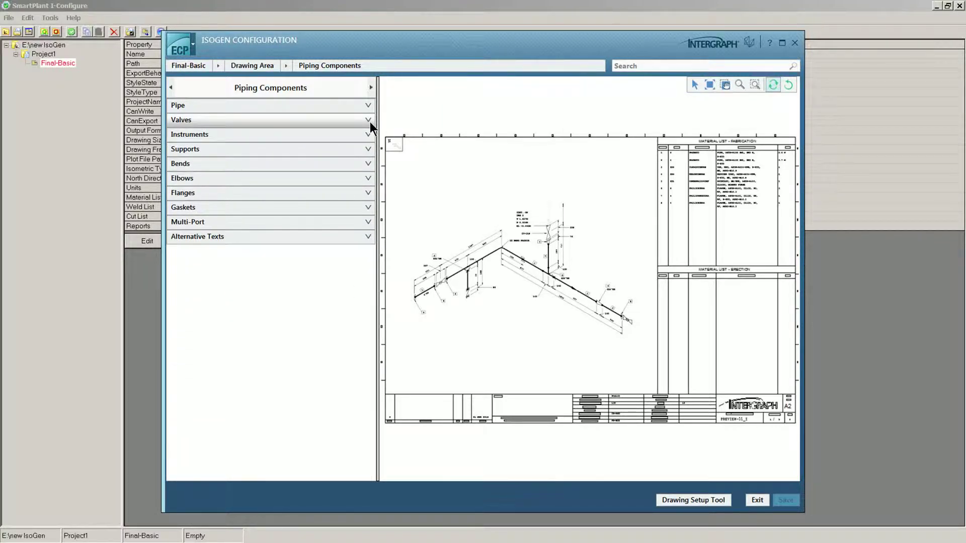
pyautogui.click(368, 149)
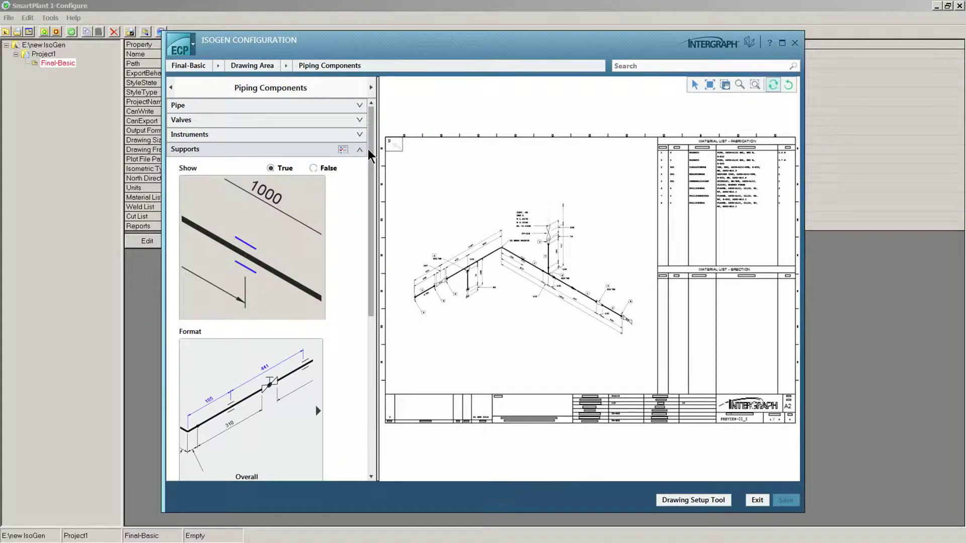
pyautogui.click(360, 151)
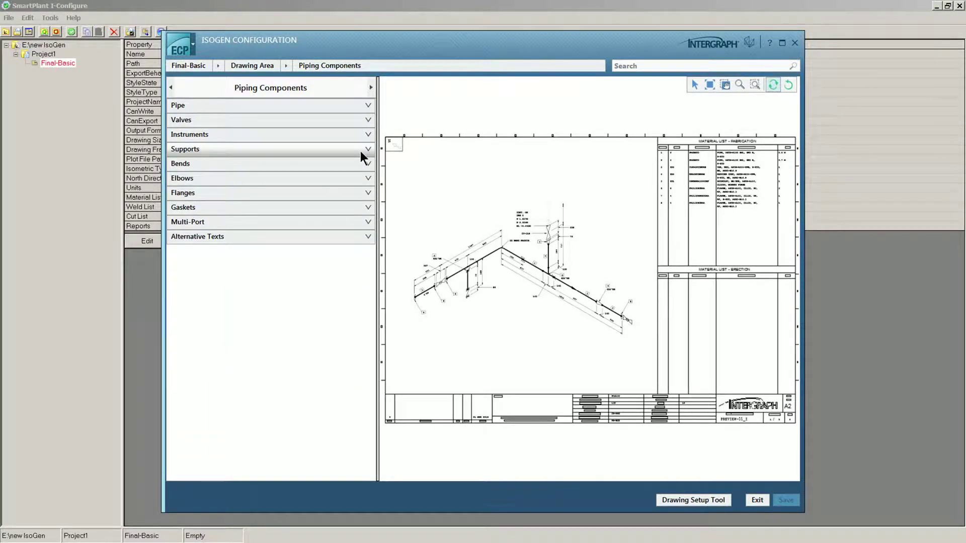
pyautogui.click(368, 179)
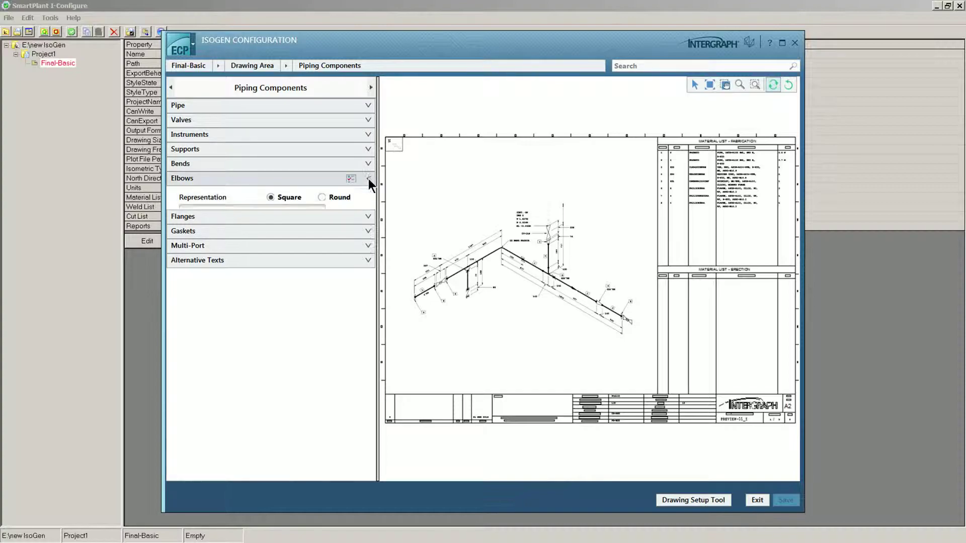
pyautogui.click(322, 198)
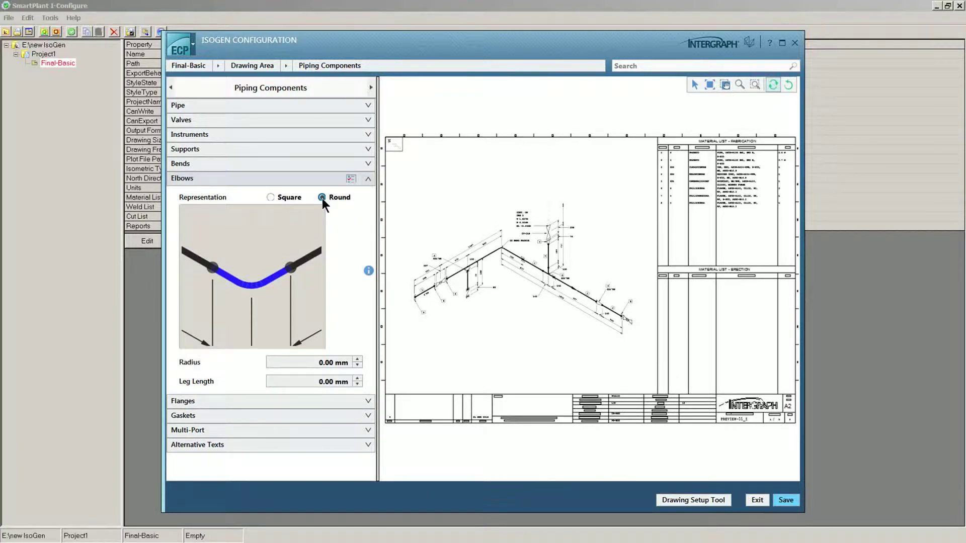
# - Set Gaskets Show to True and check the gaskets at the flanges in the preview
pyautogui.click(368, 178)
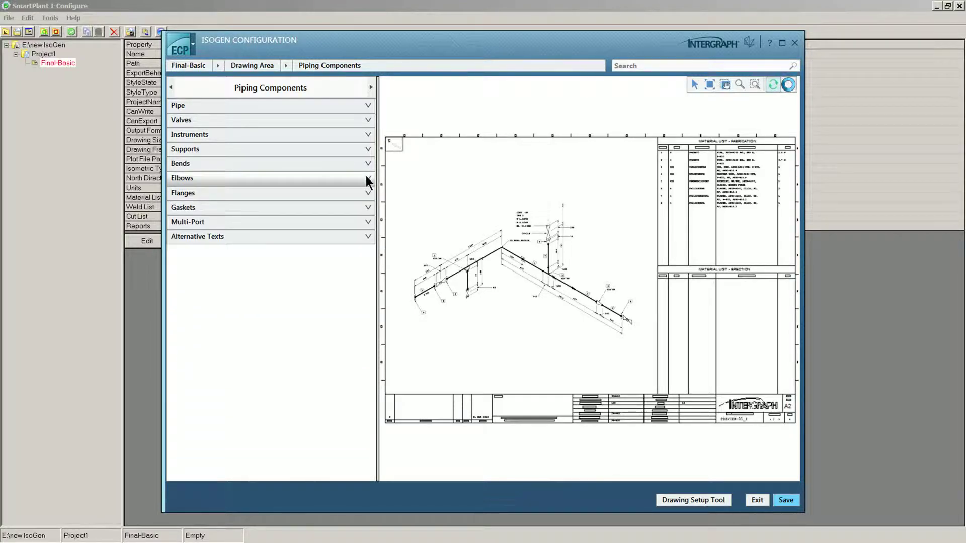
pyautogui.click(367, 207)
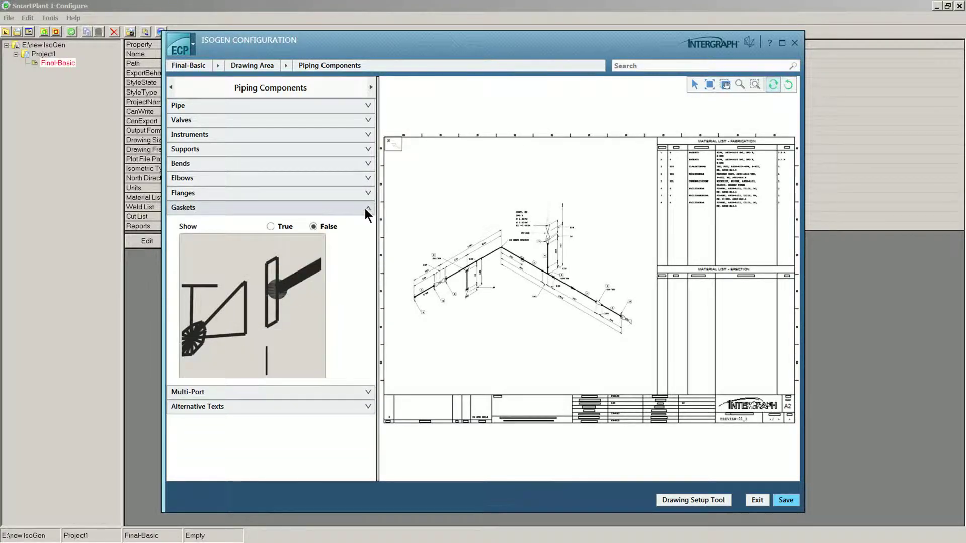
pyautogui.click(270, 226)
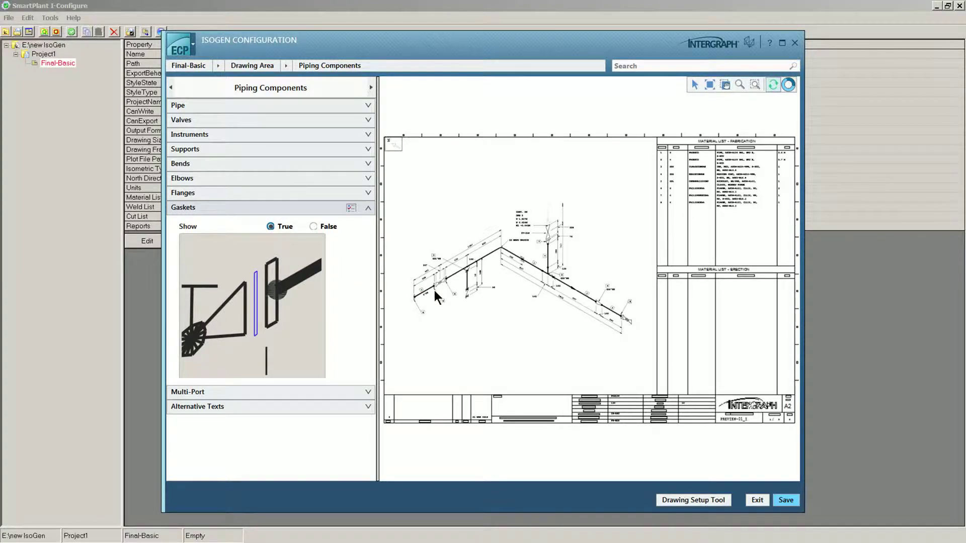
pyautogui.scroll(3, 436, 285)
pyautogui.scroll(3, 438, 289)
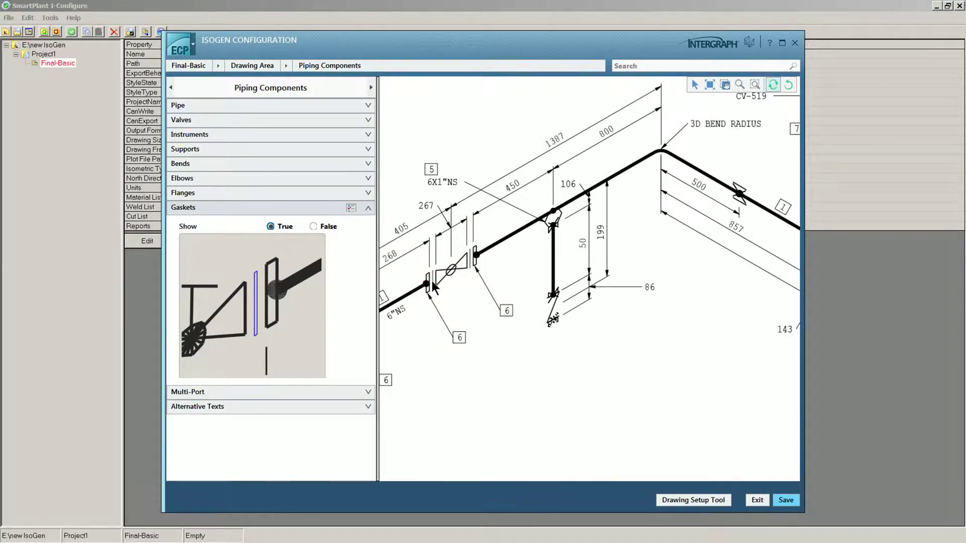
pyautogui.moveTo(433, 285); pyautogui.dragTo(437, 300, button='middle')
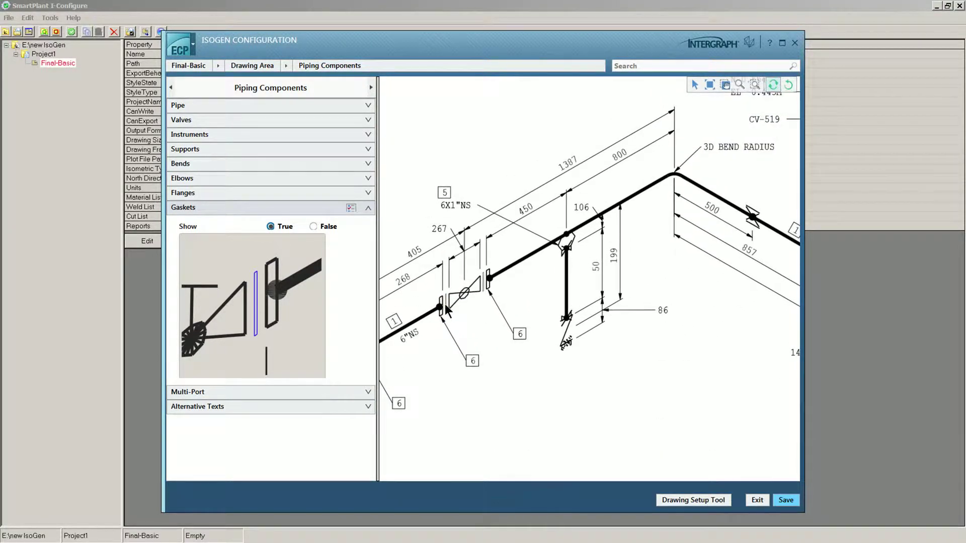
pyautogui.click(368, 207)
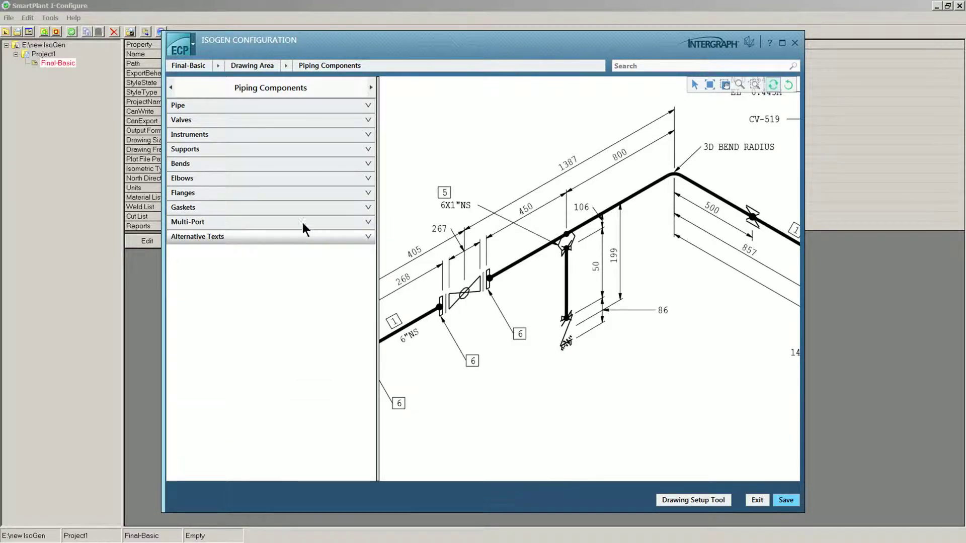
# - Change the Standard Dimensions format under Dimension Style from Full String to Basic
pyautogui.click(285, 66)
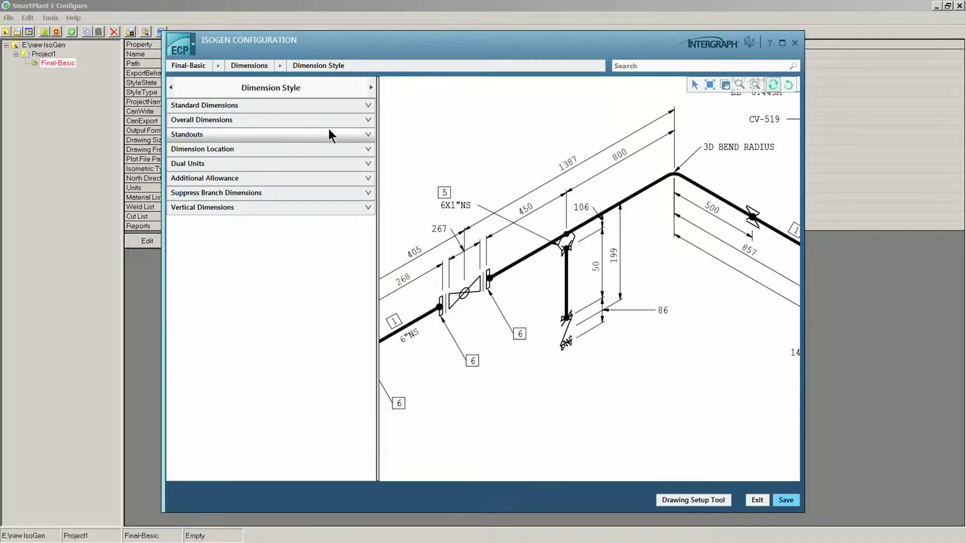
pyautogui.click(369, 106)
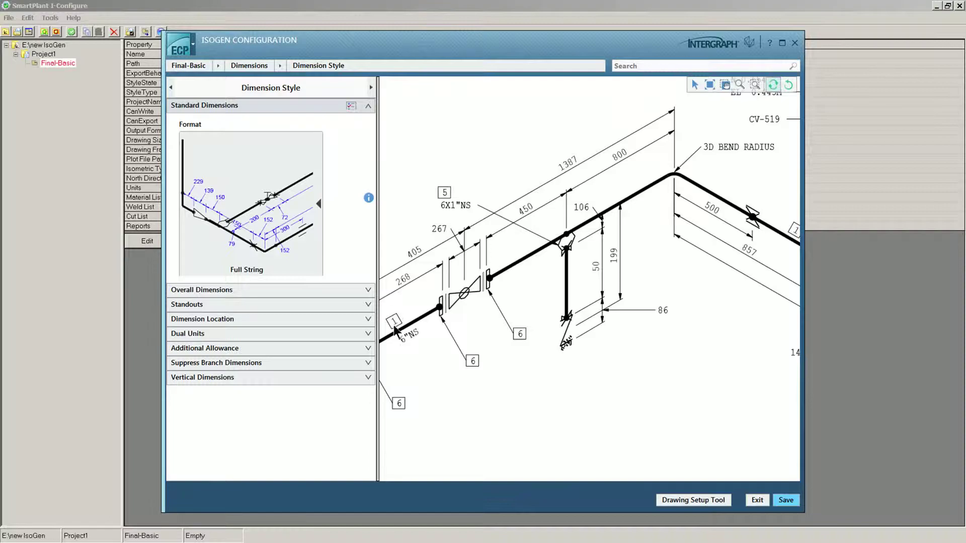
pyautogui.press('Left')
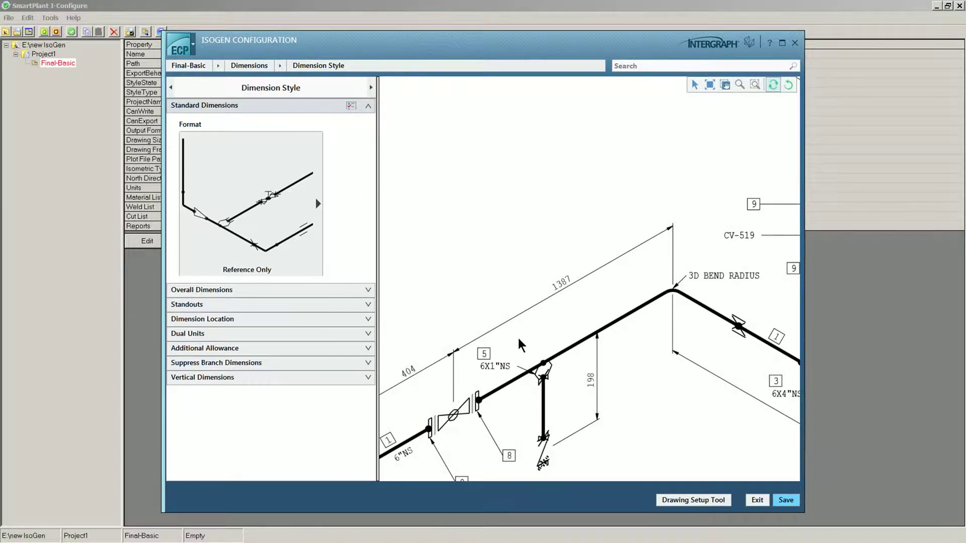
pyautogui.scroll(-3, 521, 345)
pyautogui.scroll(3, 615, 254)
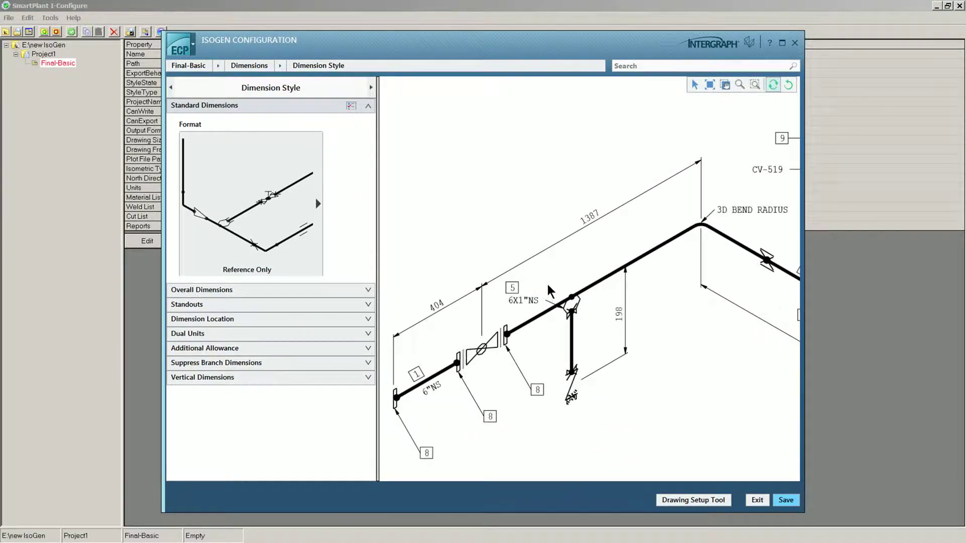
pyautogui.scroll(-1, 553, 291)
pyautogui.scroll(-3, 589, 271)
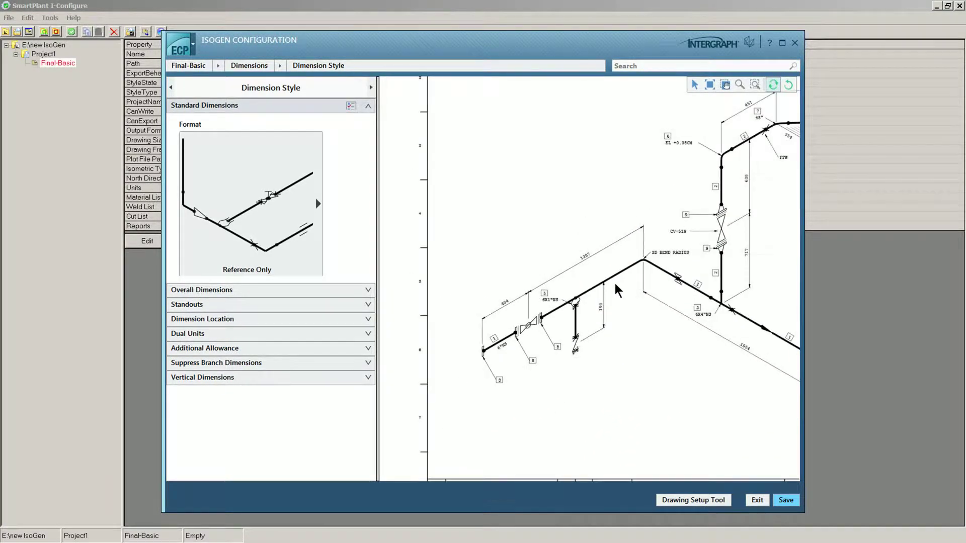
pyautogui.scroll(-3, 614, 282)
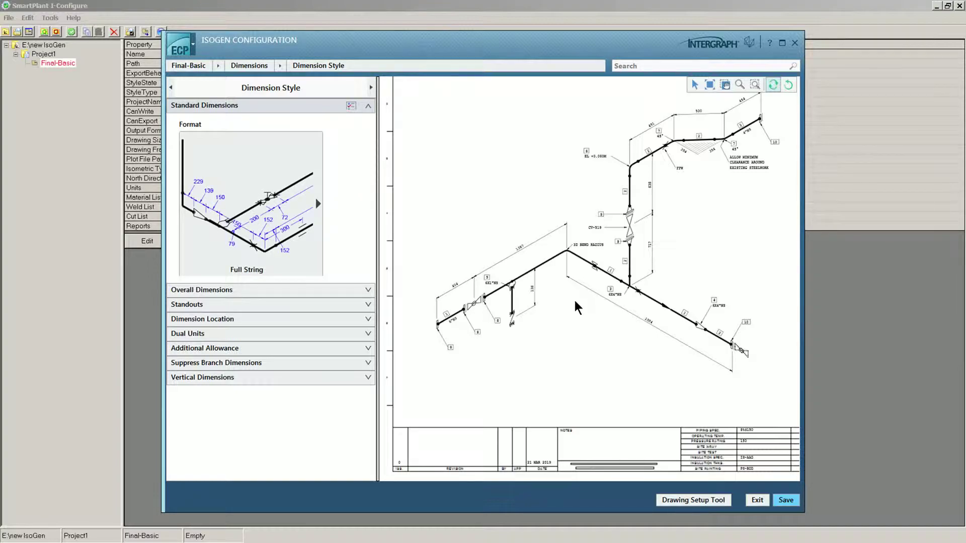
pyautogui.click(318, 203)
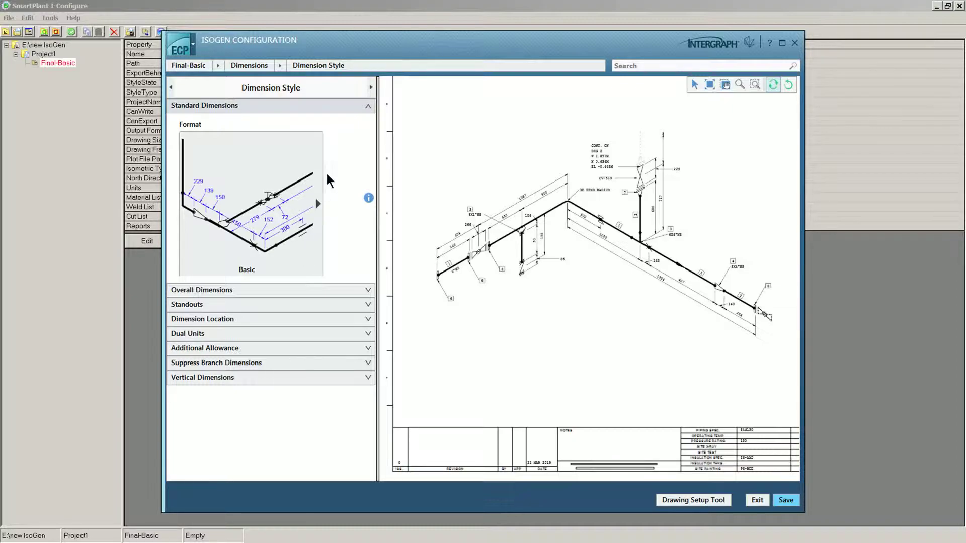
# - Set the Overall Dimensions style to Valves / Stop At Branches and save the configuration
pyautogui.click(369, 105)
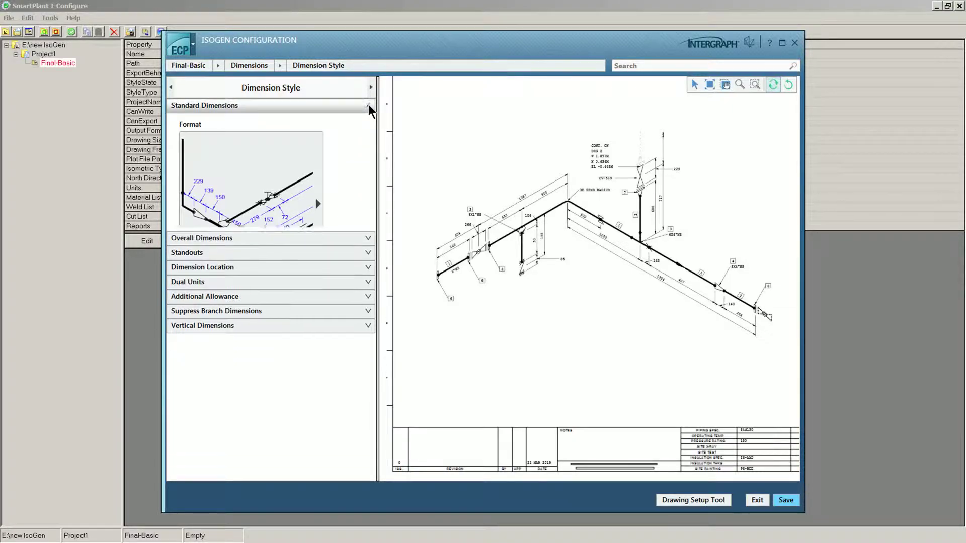
pyautogui.click(367, 121)
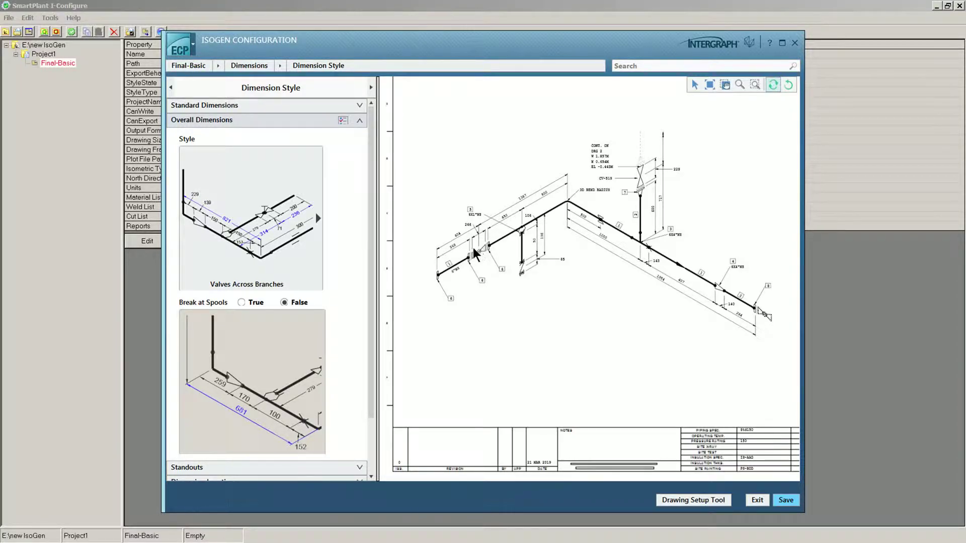
pyautogui.click(358, 120)
pyautogui.click(366, 104)
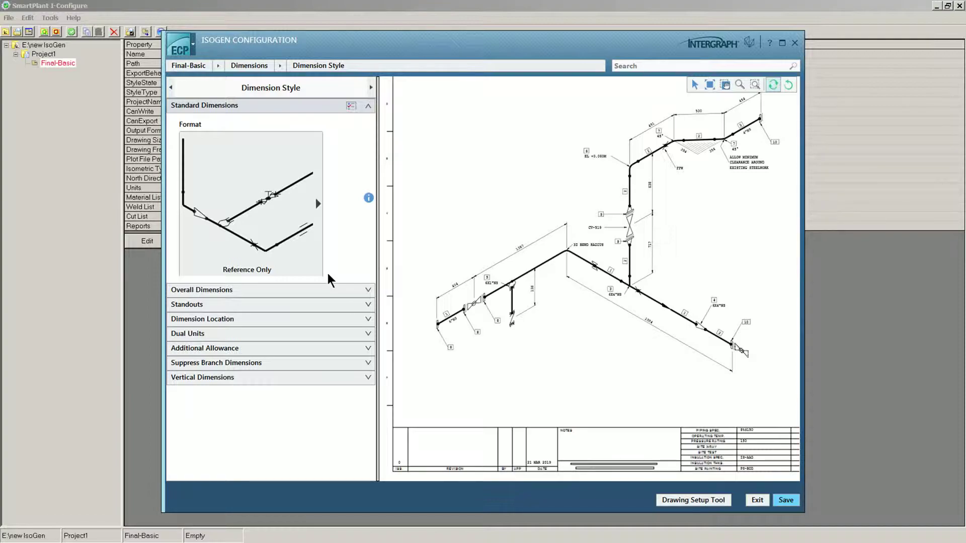
pyautogui.click(367, 105)
pyautogui.click(368, 120)
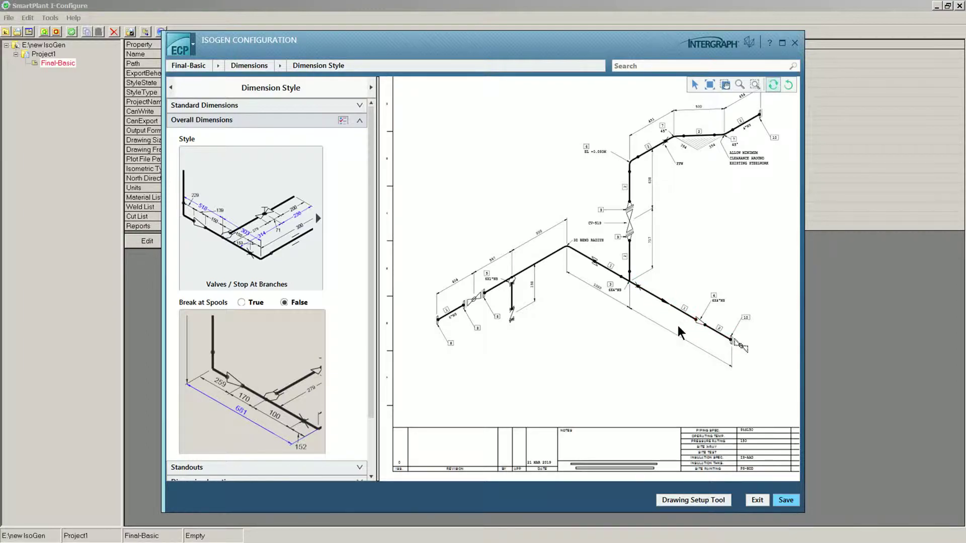
pyautogui.click(786, 500)
# - Set Fall Representation to Incline~1mm/m, save, and exit the Isogen configuration
pyautogui.click(359, 121)
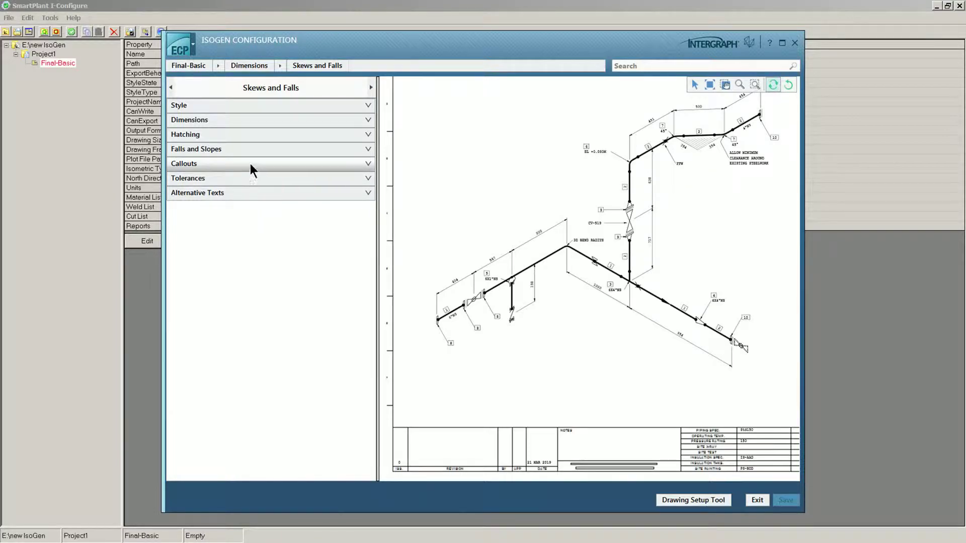
pyautogui.click(366, 150)
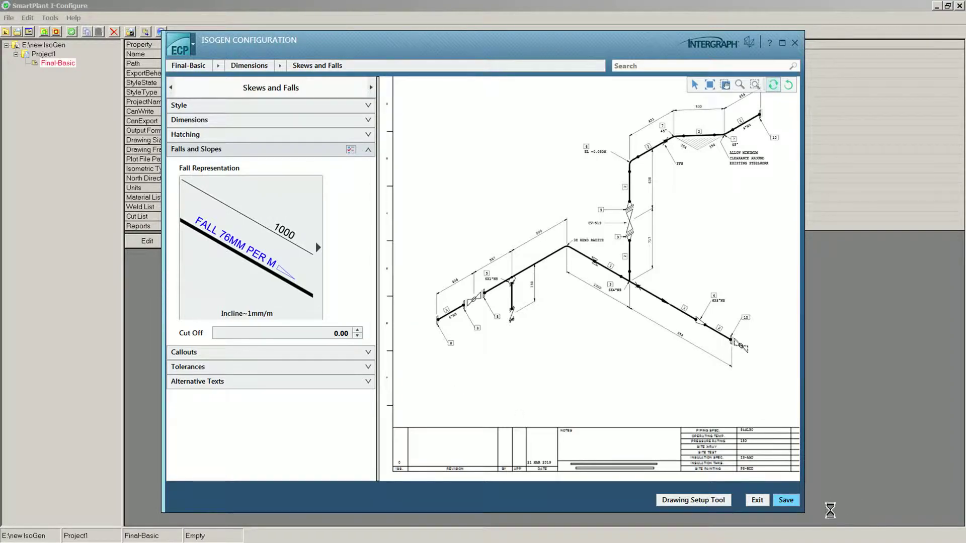
pyautogui.click(787, 501)
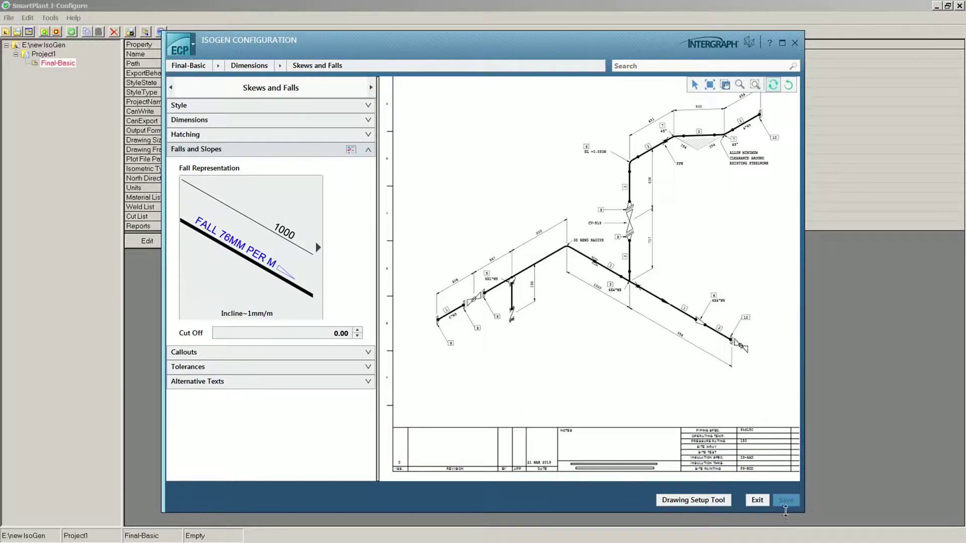
pyautogui.click(758, 500)
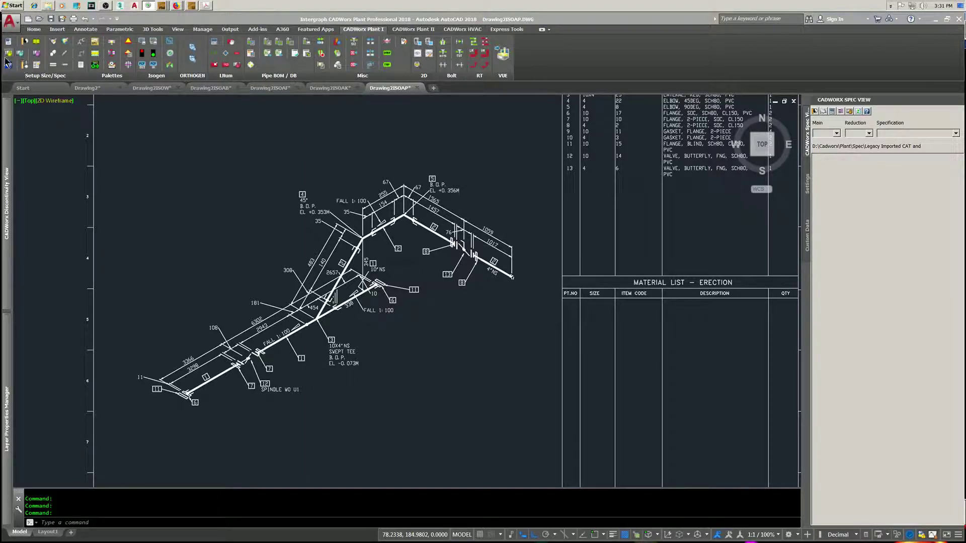
# - Check the IsogenDefaultStyle setting in Plant Setup, leave it unchanged, and close the setup
pyautogui.click(8, 43)
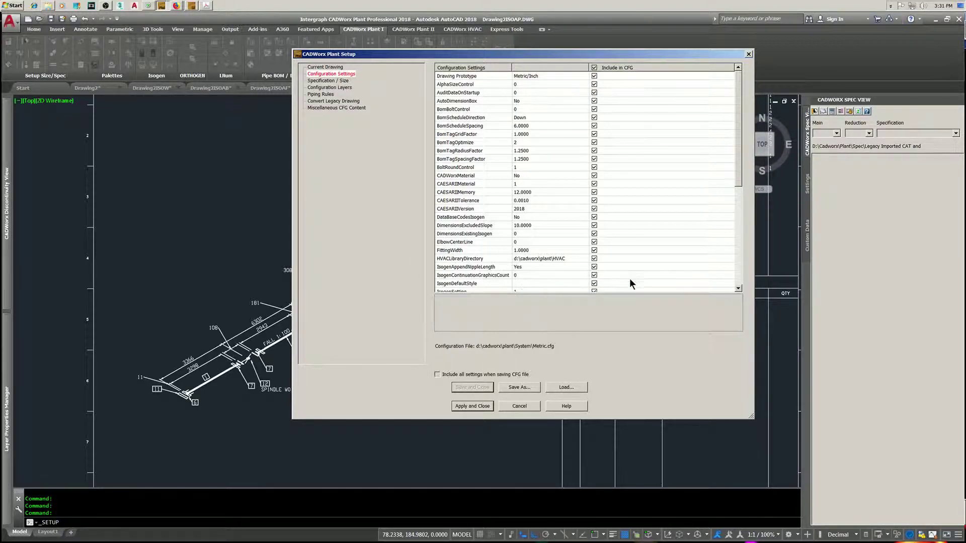
pyautogui.click(738, 289)
pyautogui.click(738, 288)
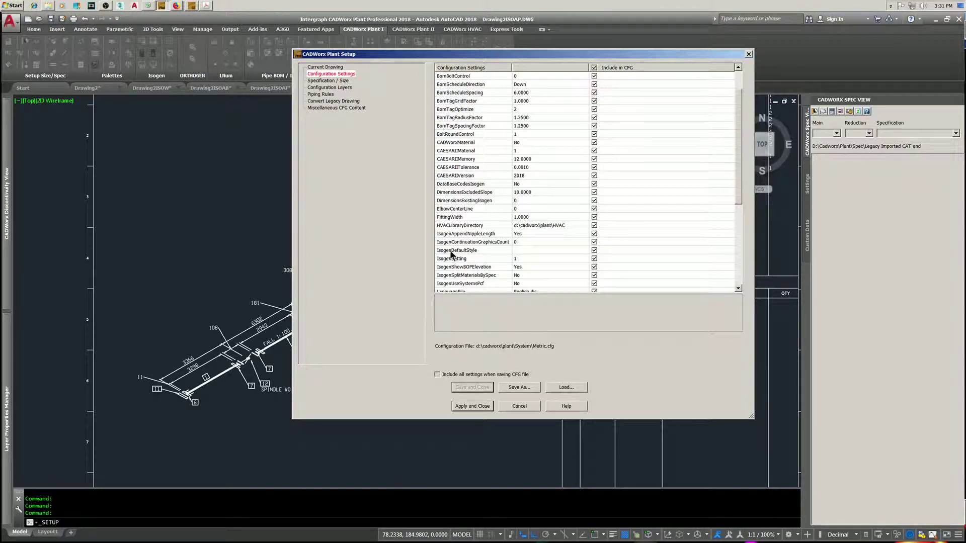
pyautogui.click(587, 250)
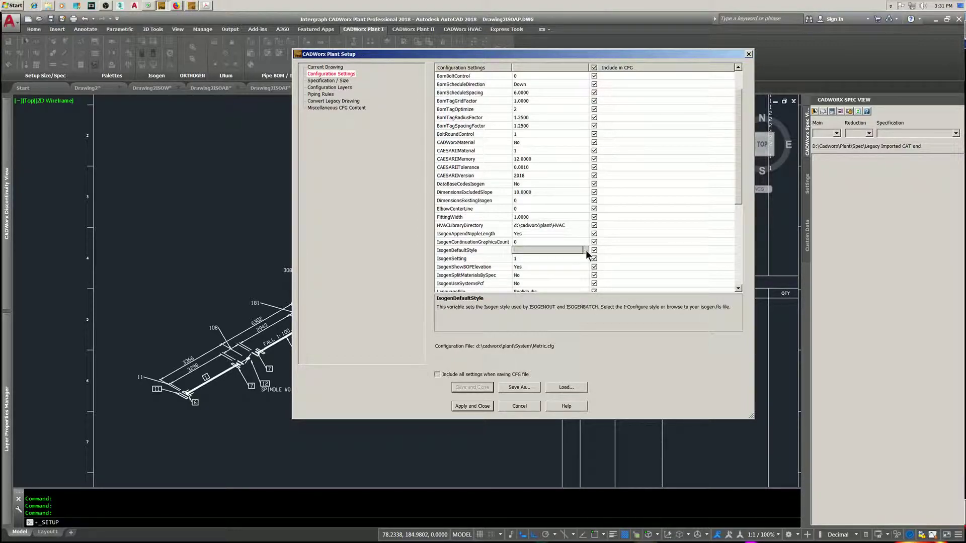
pyautogui.click(586, 251)
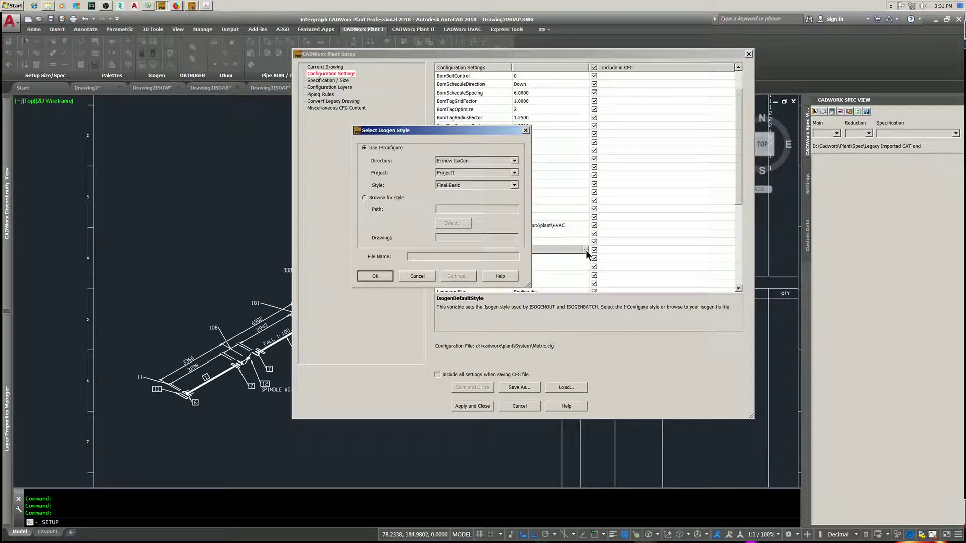
pyautogui.click(417, 277)
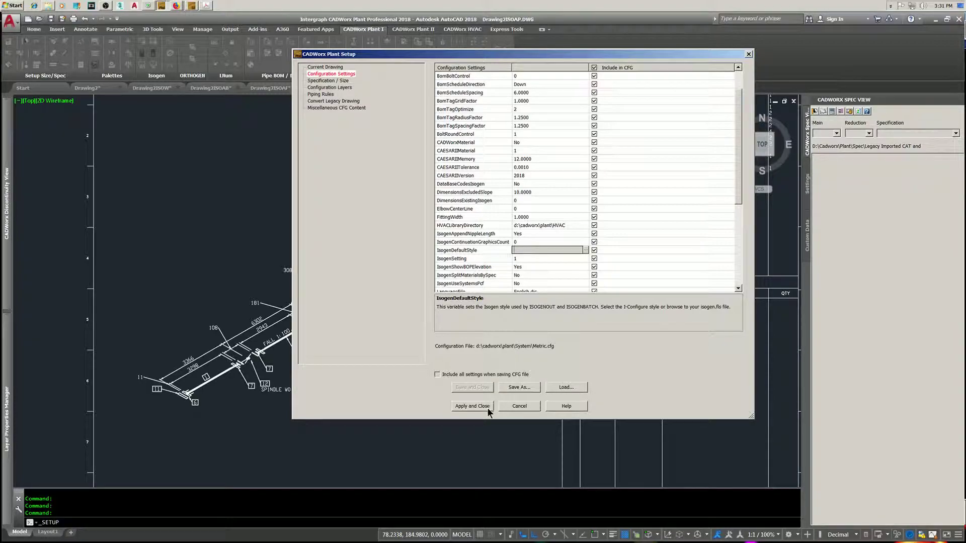
pyautogui.click(518, 406)
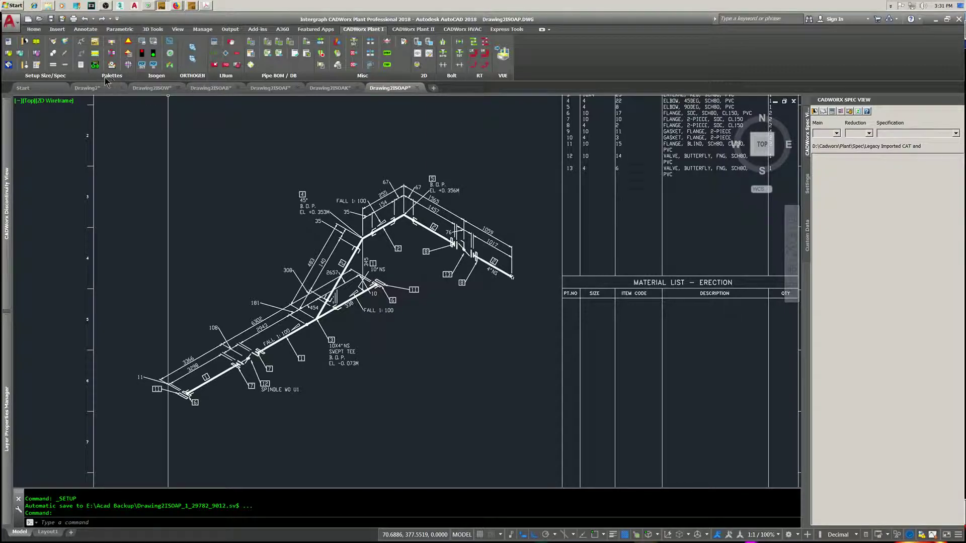
# - Start an Isogen export from Drawing2 with the file name 'no'
pyautogui.click(87, 88)
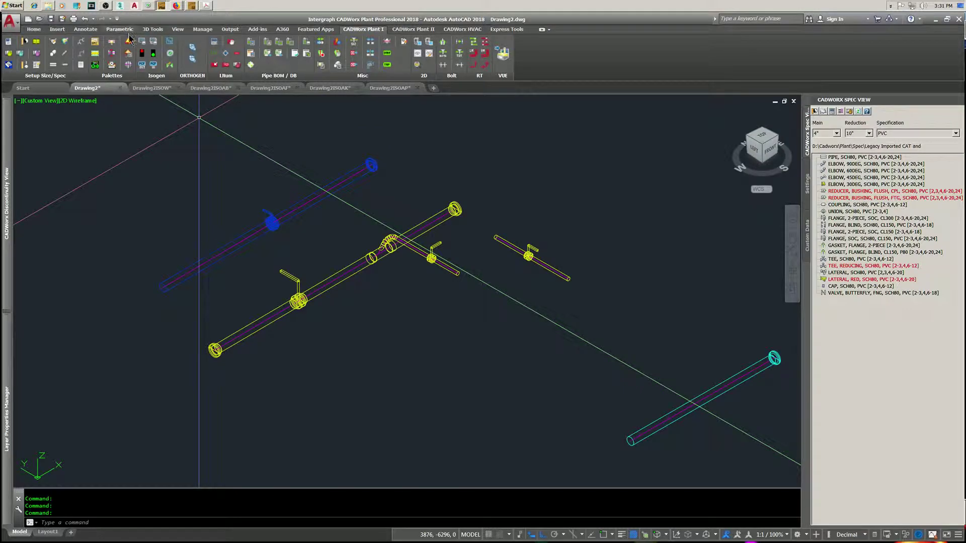
pyautogui.click(143, 42)
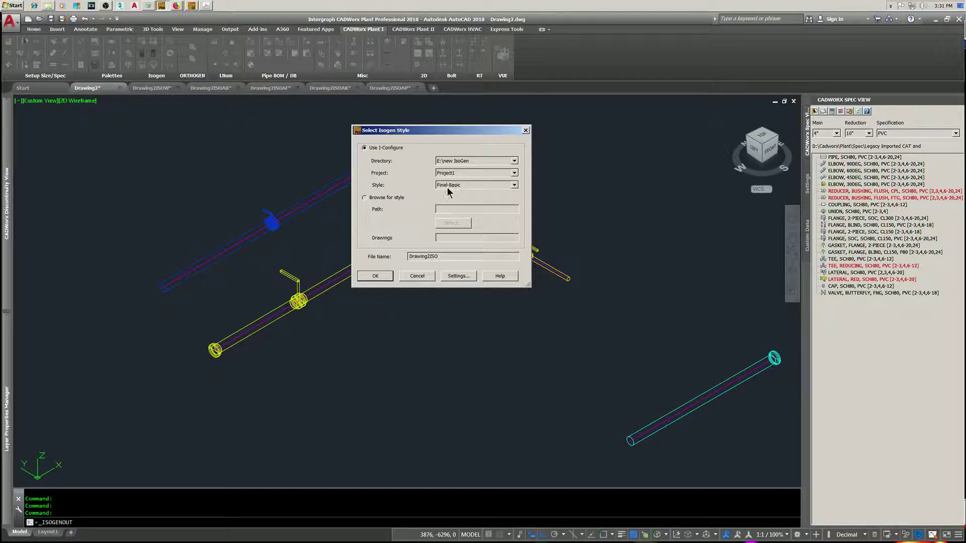
pyautogui.doubleClick(444, 259)
pyautogui.write('no1')
pyautogui.click(373, 277)
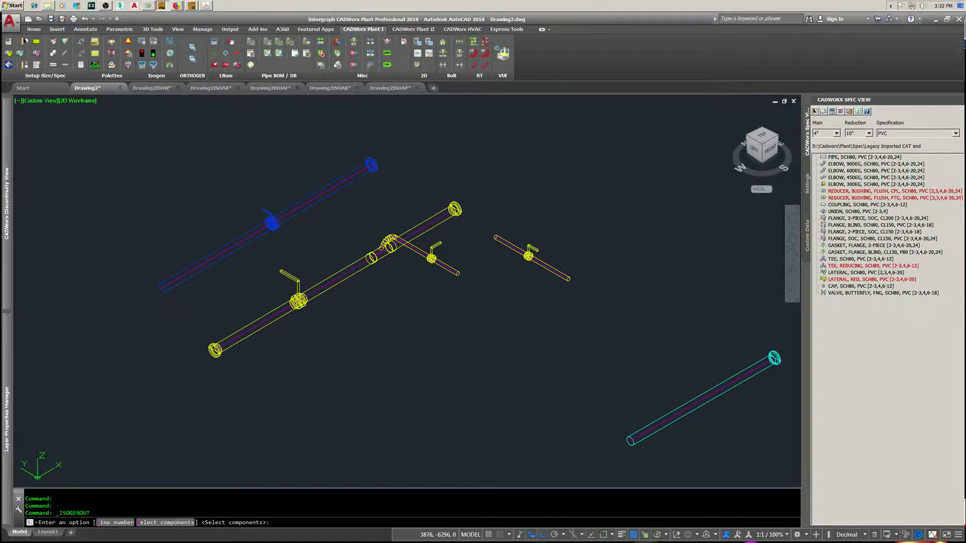
# - Lasso the yellow pipe run's components and send them to Isogen
pyautogui.click(391, 308)
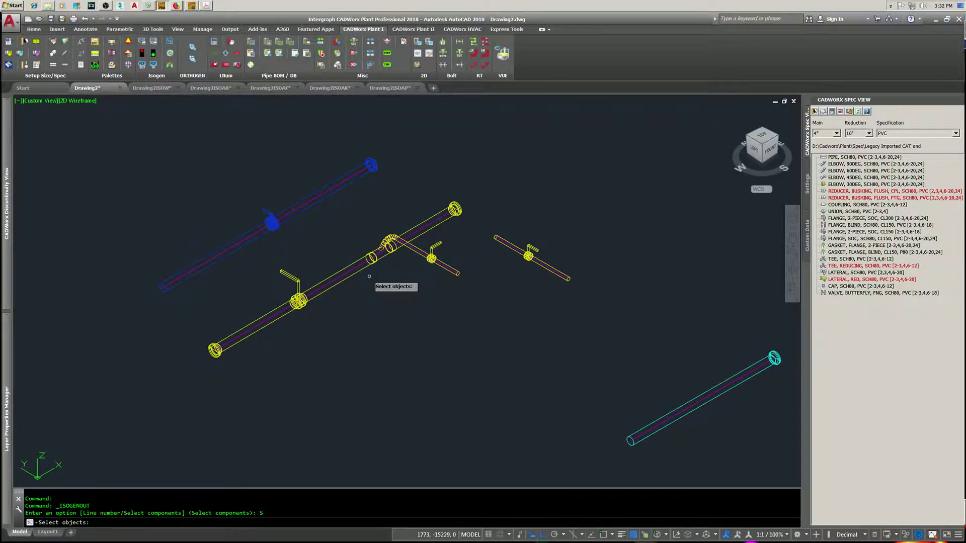
pyautogui.click(481, 293)
pyautogui.moveTo(481, 293)
pyautogui.mouseDown()
pyautogui.moveTo(448, 181)
pyautogui.moveTo(362, 297)
pyautogui.moveTo(217, 353)
pyautogui.moveTo(430, 309)
pyautogui.moveTo(388, 198)
pyautogui.moveTo(312, 295)
pyautogui.moveTo(128, 366)
pyautogui.mouseUp()
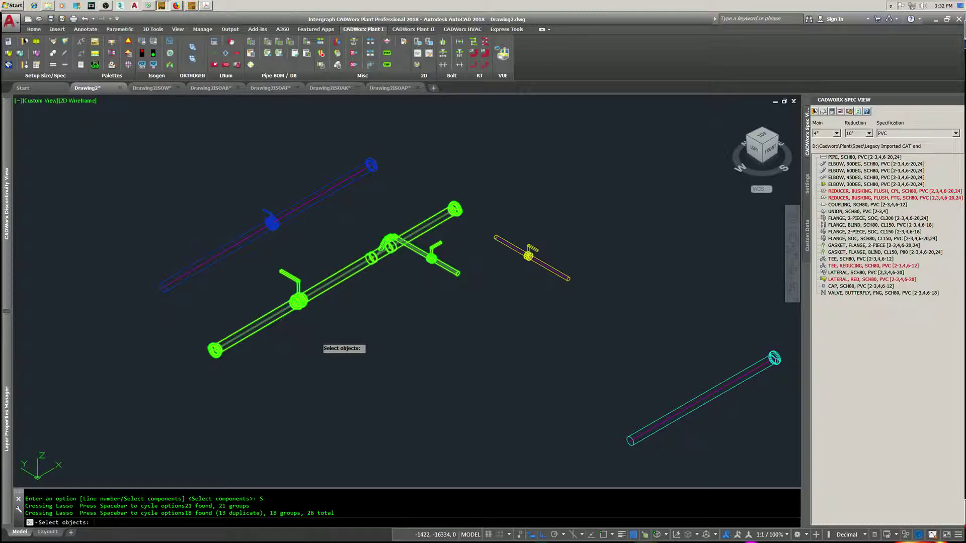
pyautogui.press('Return')
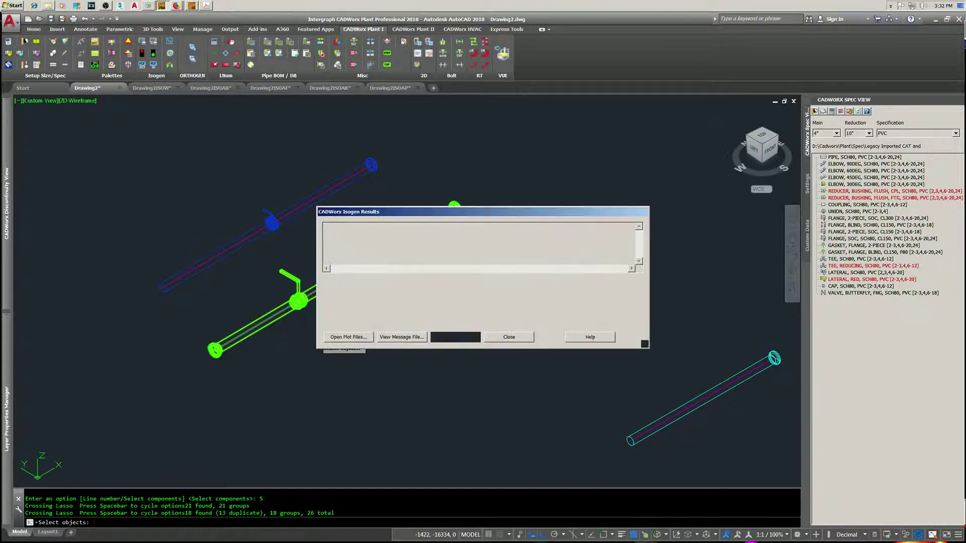
# - Open the generated no1.DWG isometric plot file and zoom in on its pipe run and upper branch
pyautogui.click(348, 338)
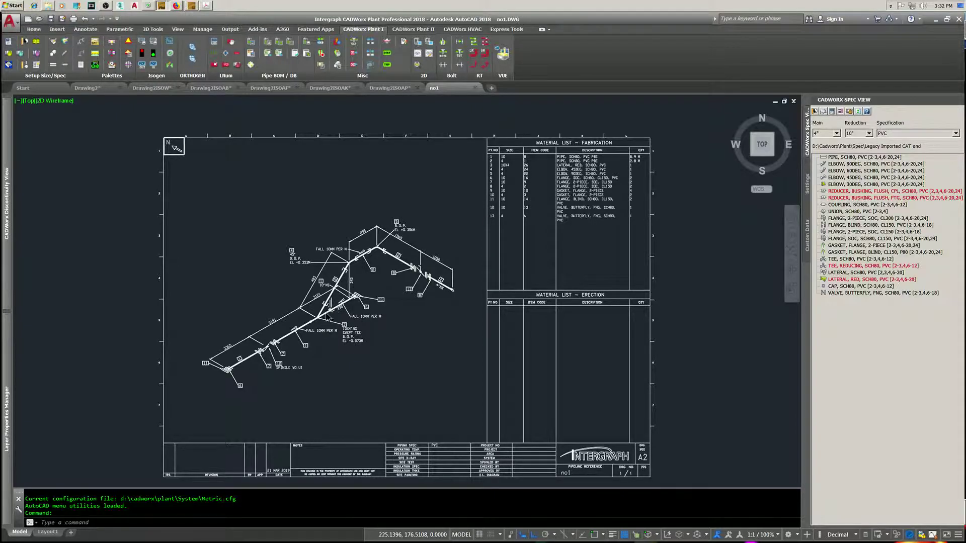
pyautogui.scroll(2, 398, 266)
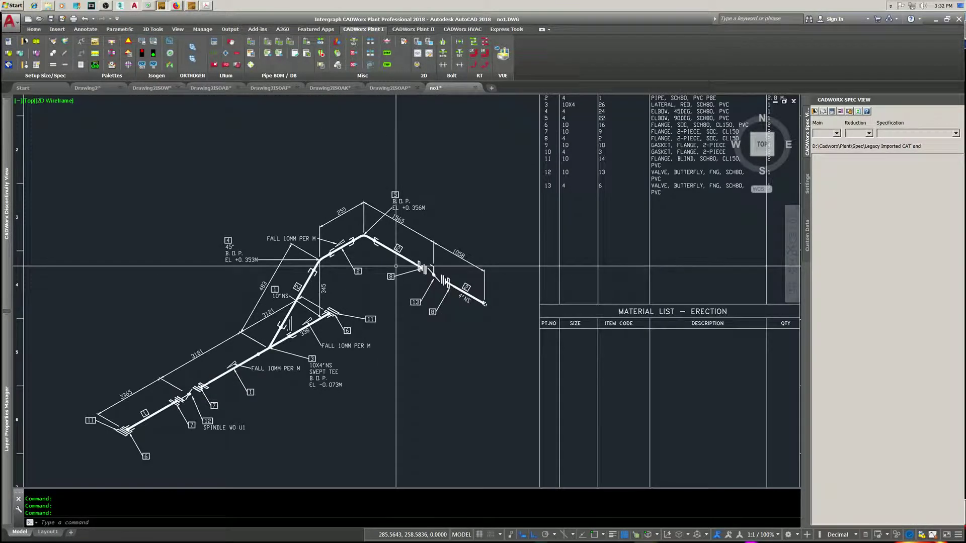
pyautogui.moveTo(364, 293); pyautogui.dragTo(402, 262, button='middle')
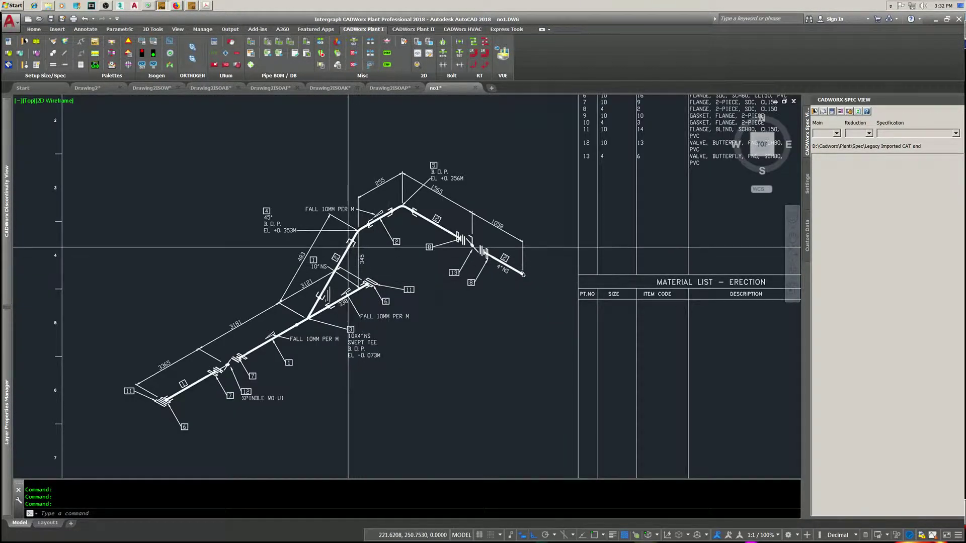
pyautogui.scroll(2, 319, 209)
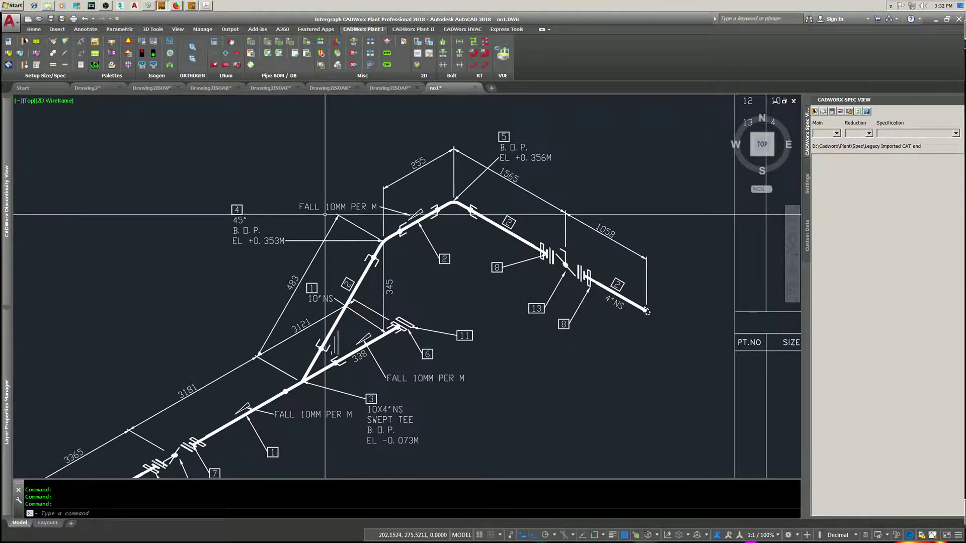
pyautogui.moveTo(272, 328)
pyautogui.mouseDown(button='middle')
pyautogui.moveTo(294, 291)
pyautogui.moveTo(305, 289)
pyautogui.mouseUp(button='middle')
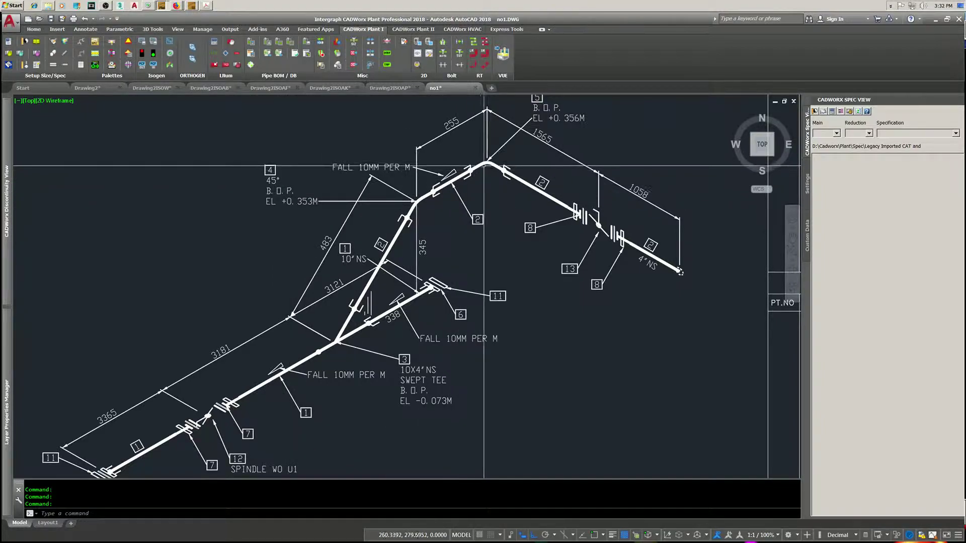
pyautogui.moveTo(491, 279); pyautogui.dragTo(507, 262, button='middle')
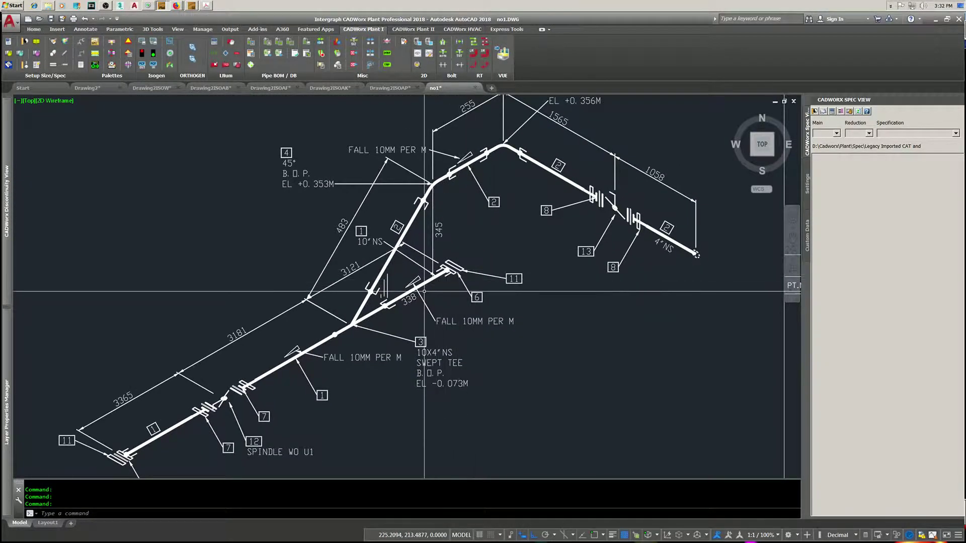
# - View the Drawing2ISOAP isometric's pipe run to compare fall notes and B.O.P. elevations
pyautogui.click(391, 88)
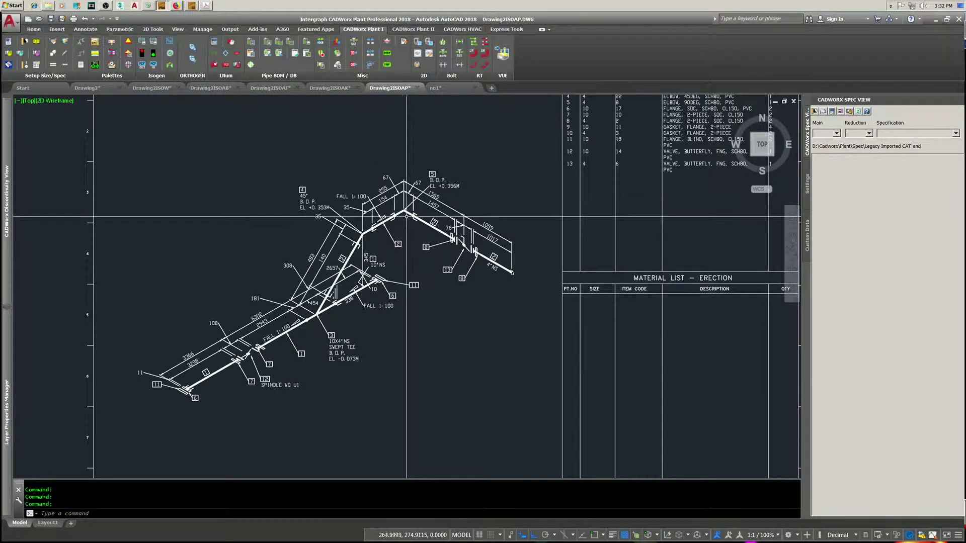
pyautogui.scroll(2, 407, 217)
pyautogui.moveTo(406, 217)
pyautogui.mouseDown(button='middle')
pyautogui.moveTo(445, 169)
pyautogui.moveTo(486, 168)
pyautogui.mouseUp(button='middle')
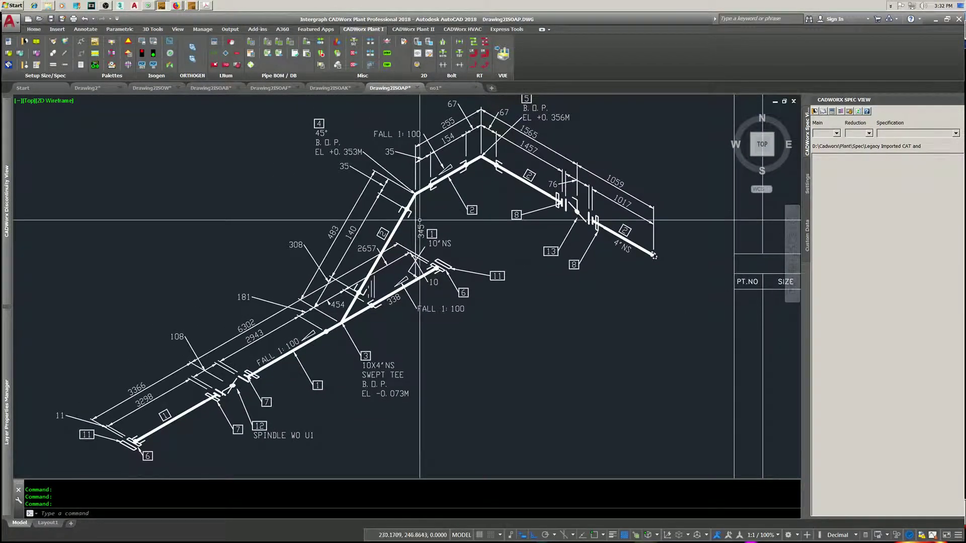
pyautogui.scroll(-2, 420, 217)
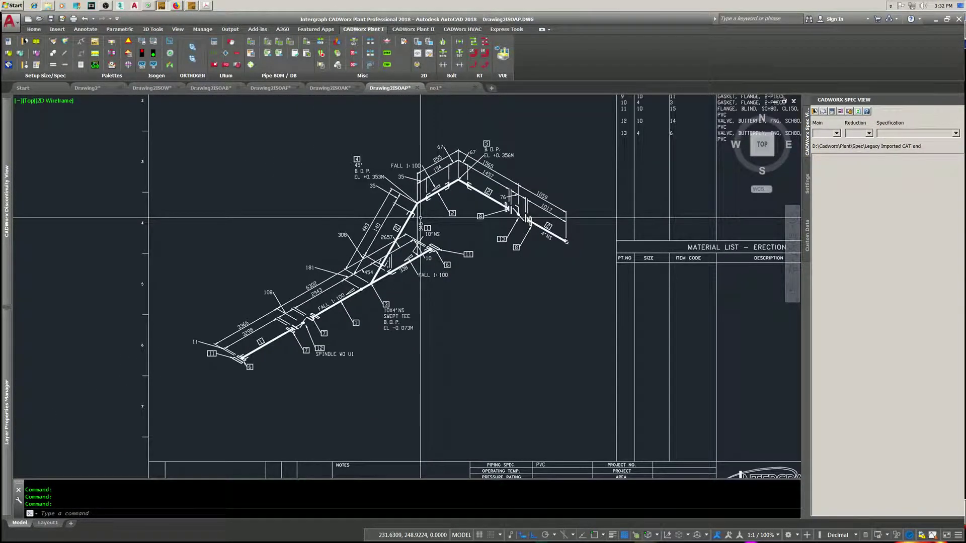
# - Back in no1.DWG, inspect the right-hand pipe end and the 13-item Fabrication material list
pyautogui.click(445, 90)
pyautogui.scroll(-2, 347, 282)
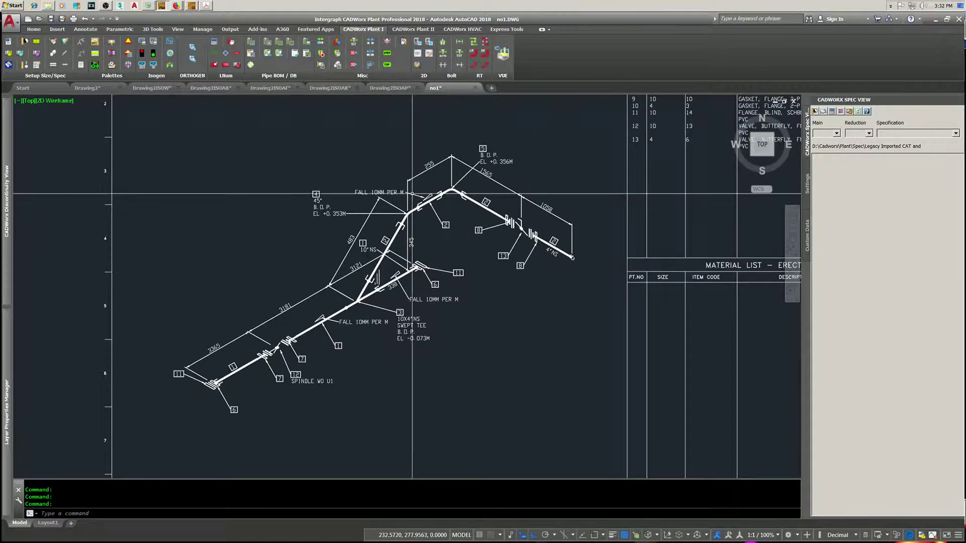
pyautogui.moveTo(412, 193); pyautogui.dragTo(384, 219, button='middle')
pyautogui.scroll(2, 232, 395)
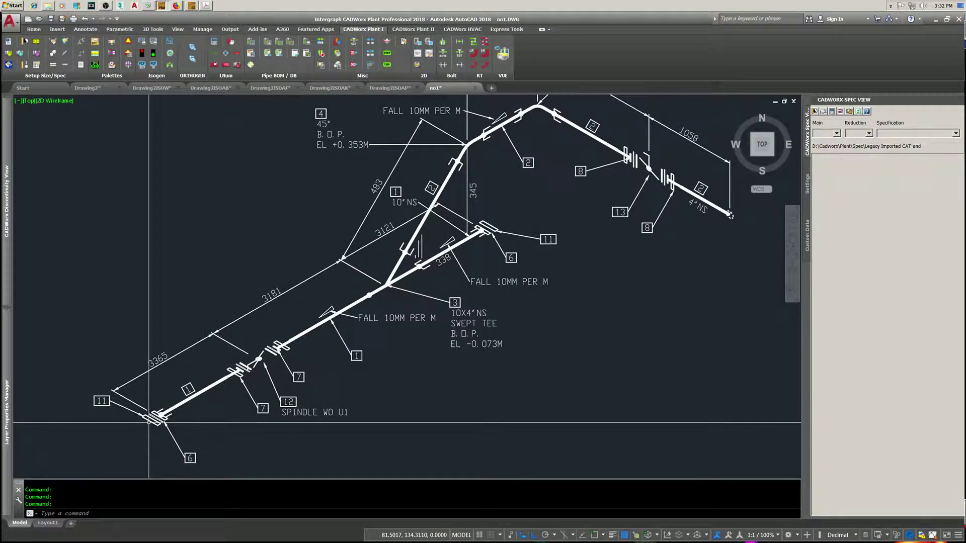
pyautogui.moveTo(628, 155); pyautogui.dragTo(562, 224, button='middle')
pyautogui.scroll(4, 562, 224)
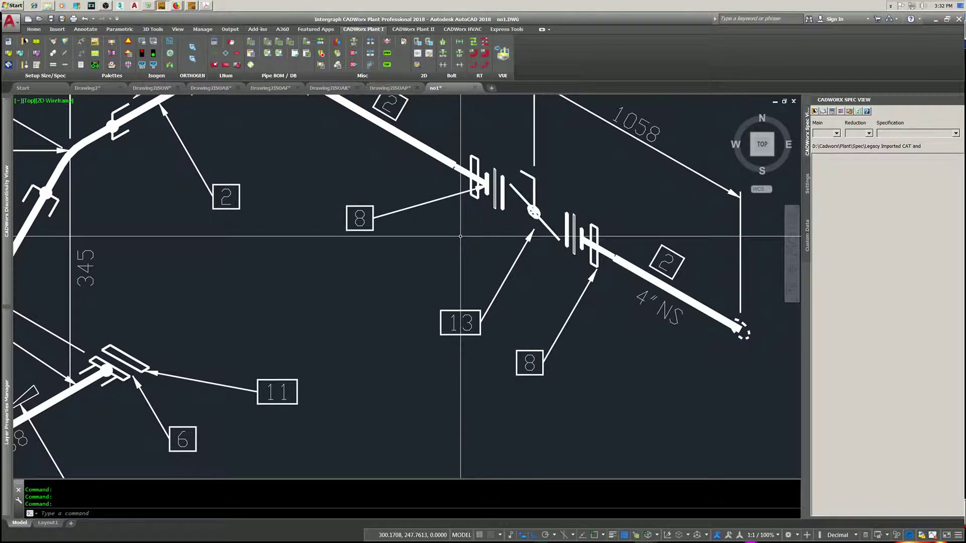
pyautogui.scroll(-6, 461, 236)
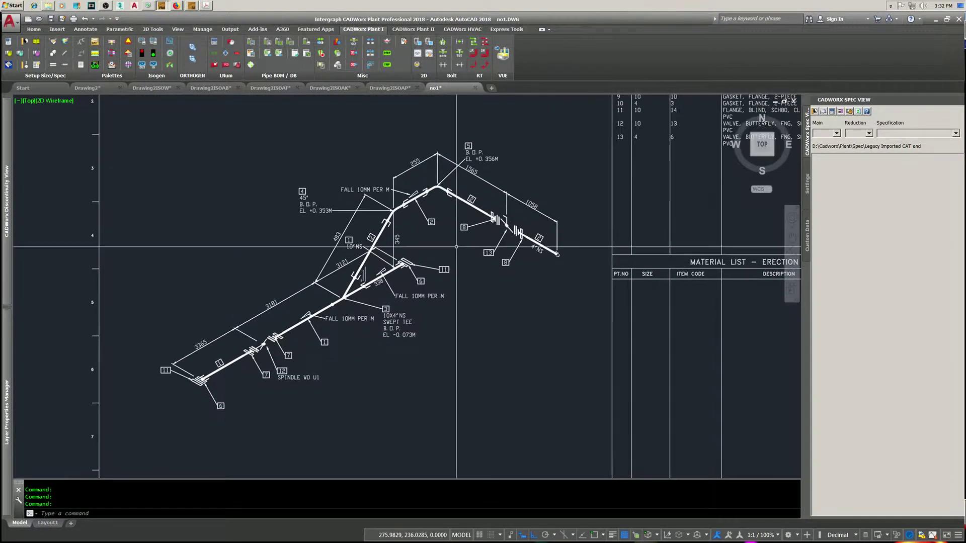
pyautogui.moveTo(403, 271)
pyautogui.mouseDown(button='middle')
pyautogui.moveTo(387, 272)
pyautogui.moveTo(423, 259)
pyautogui.moveTo(355, 298)
pyautogui.mouseUp(button='middle')
pyautogui.scroll(-2, 398, 270)
pyautogui.scroll(2, 397, 257)
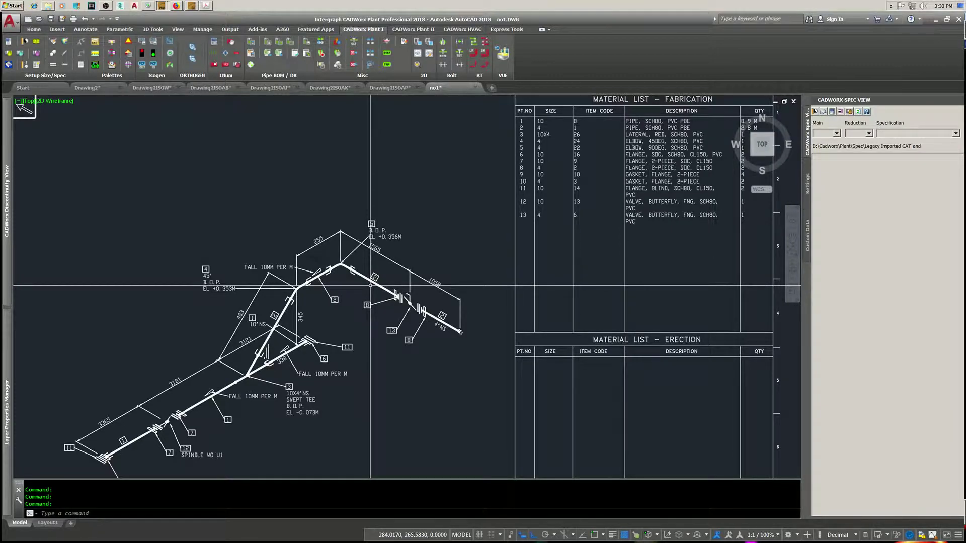